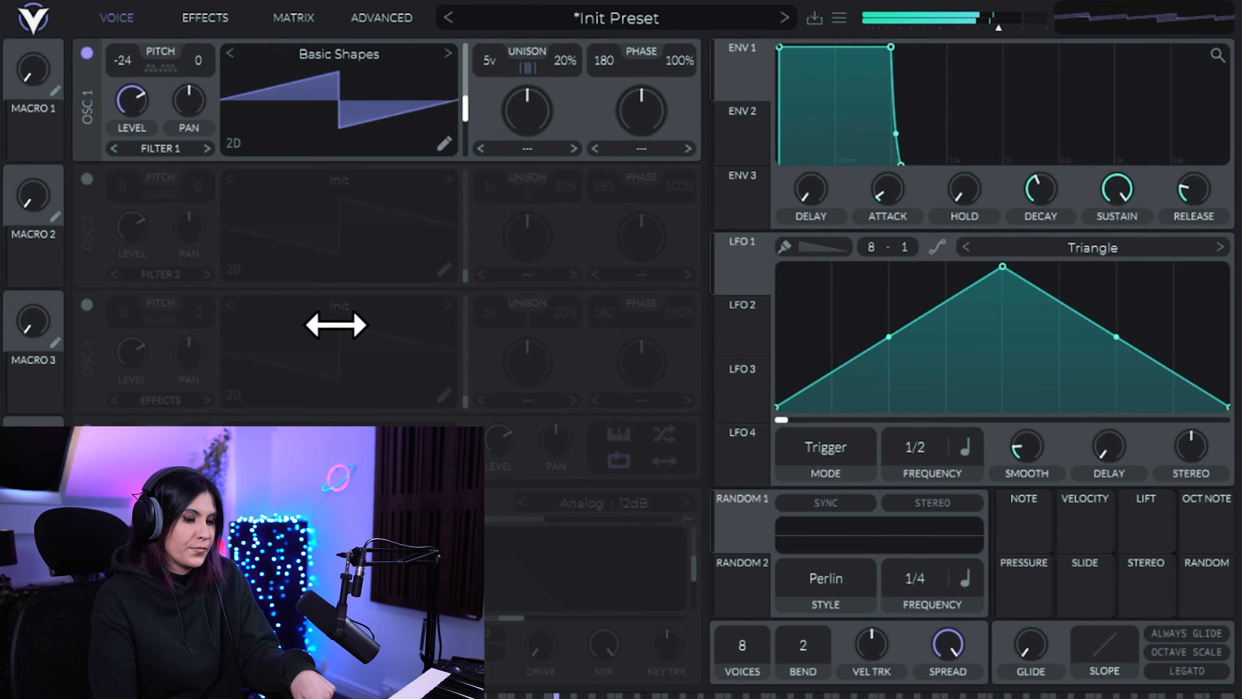
Turn on oscillator 2 and load the factory Pulse Width wavetable into it
left_click(87, 179)
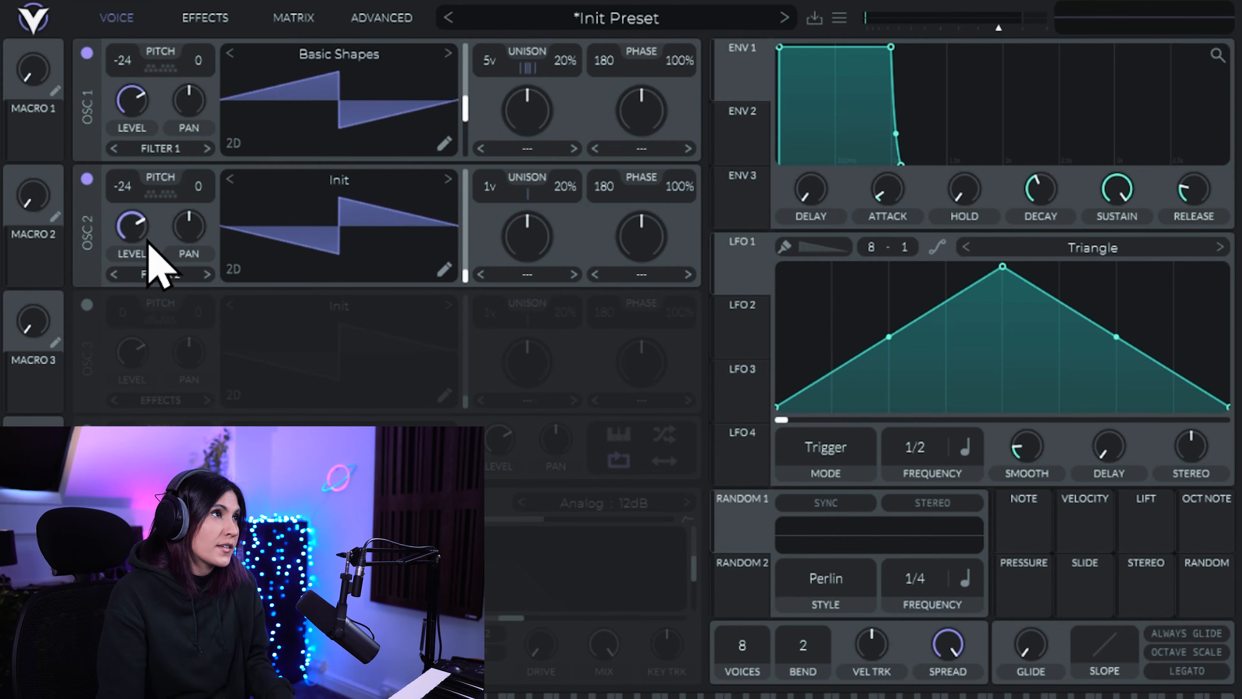
left_click(345, 181)
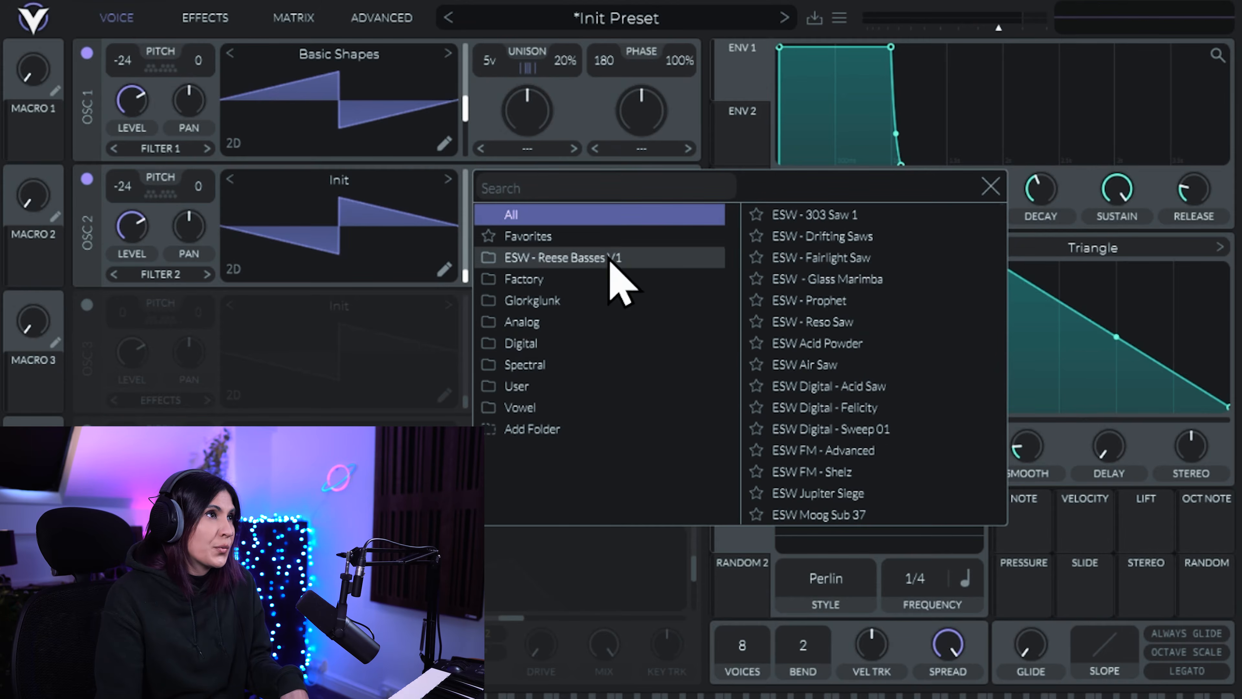
left_click(524, 279)
left_click(802, 344)
Set oscillator 2's unison voice count to 5
left_click(477, 277)
mouse_move(477, 278)
left_mouse_down()
mouse_move(477, 213)
mouse_move(478, 279)
left_mouse_up()
left_click_drag(499, 194, 500, 152)
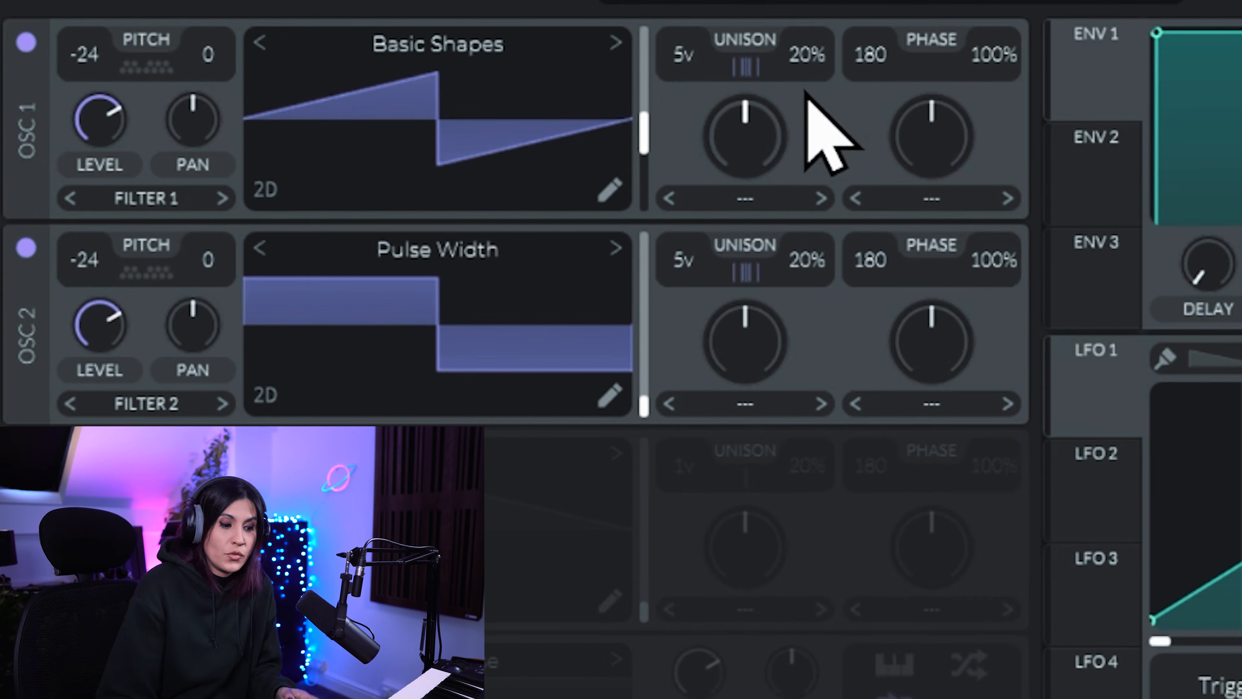
Play the bass and set the unison detune to 8% on oscillator 1 and 6% on oscillator 2
key("space")
left_click_drag(821, 56, 816, 110)
left_click_drag(812, 264, 819, 317)
Move oscillator 2's wavetable frame to about 138 and lower the oscillator's level
left_click_drag(645, 412, 658, 299)
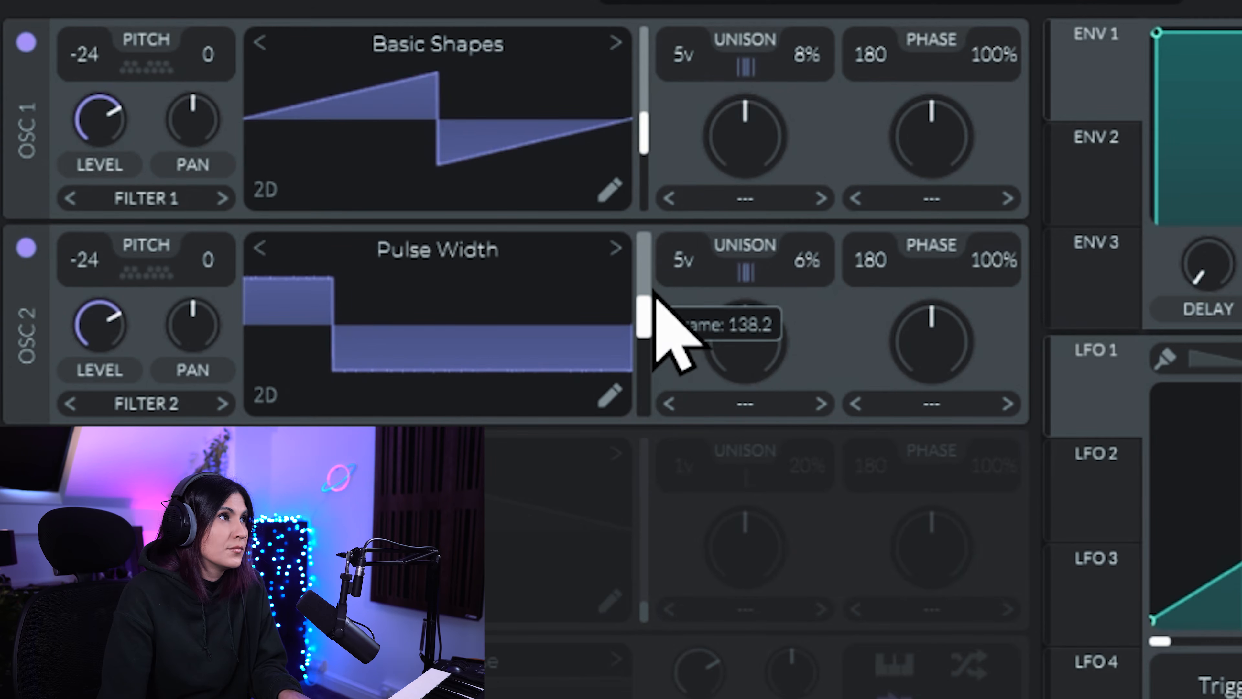
left_click_drag(120, 326, 121, 352)
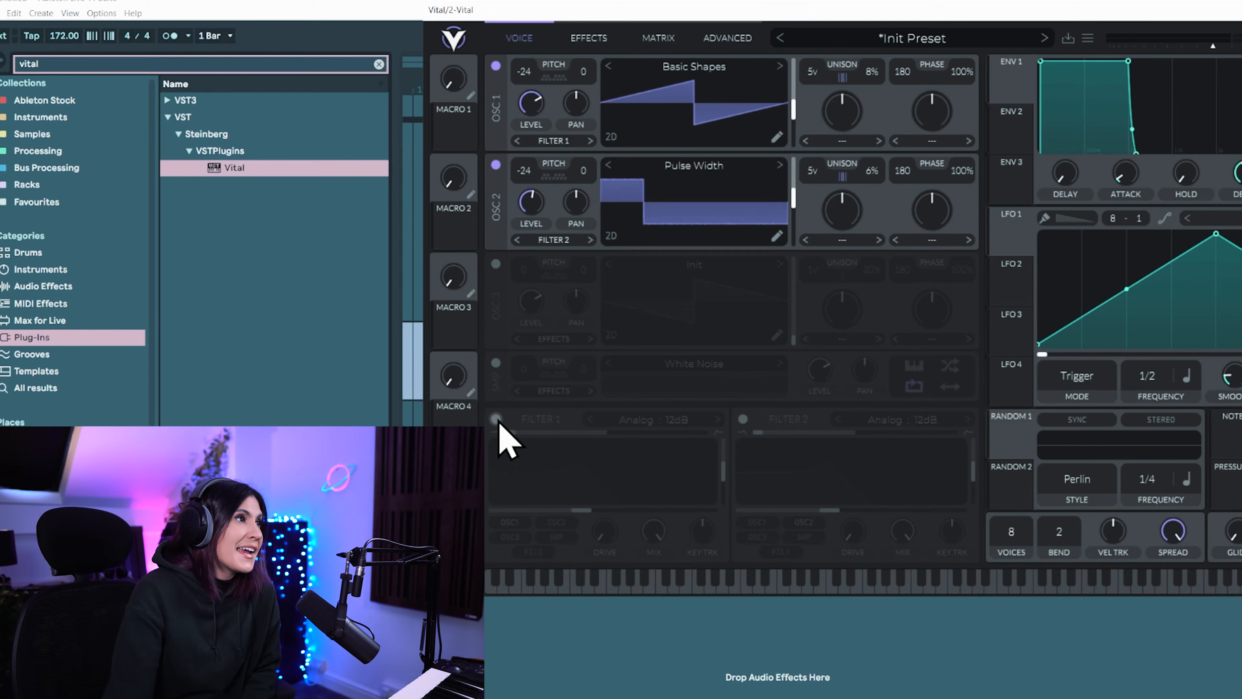
Turn on Filter 1 and route oscillator 2 through Filter 1
left_click(496, 419)
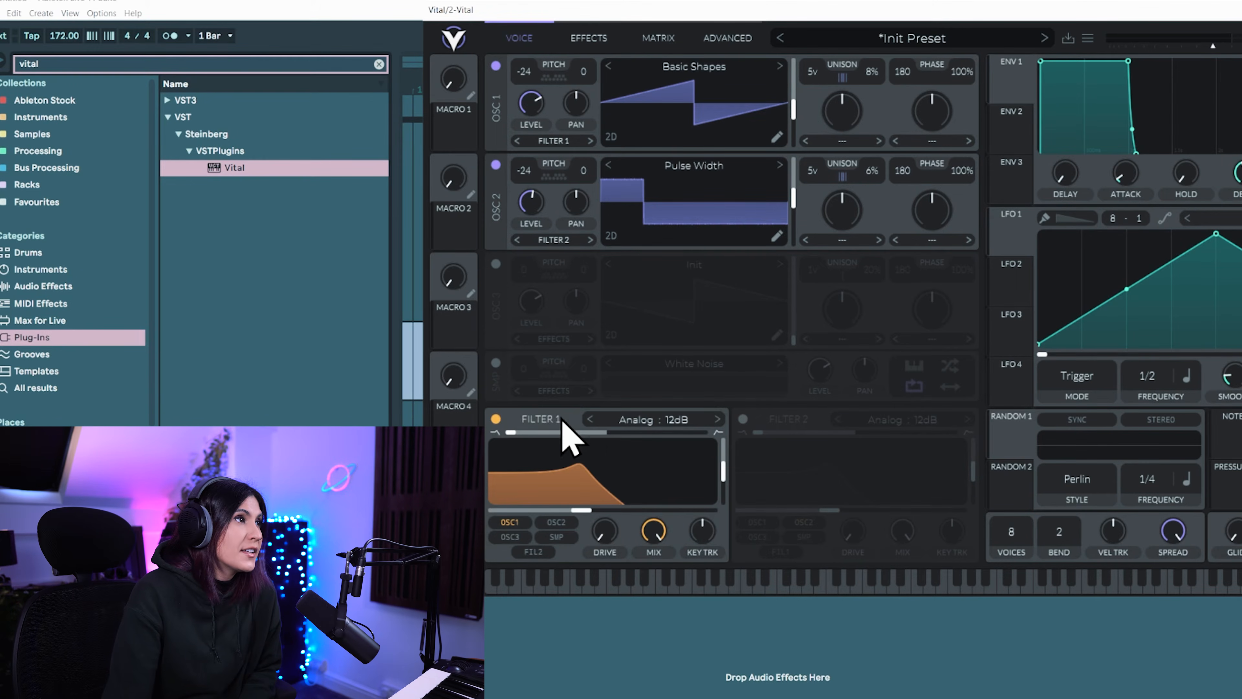
left_click(553, 240)
left_click(560, 258)
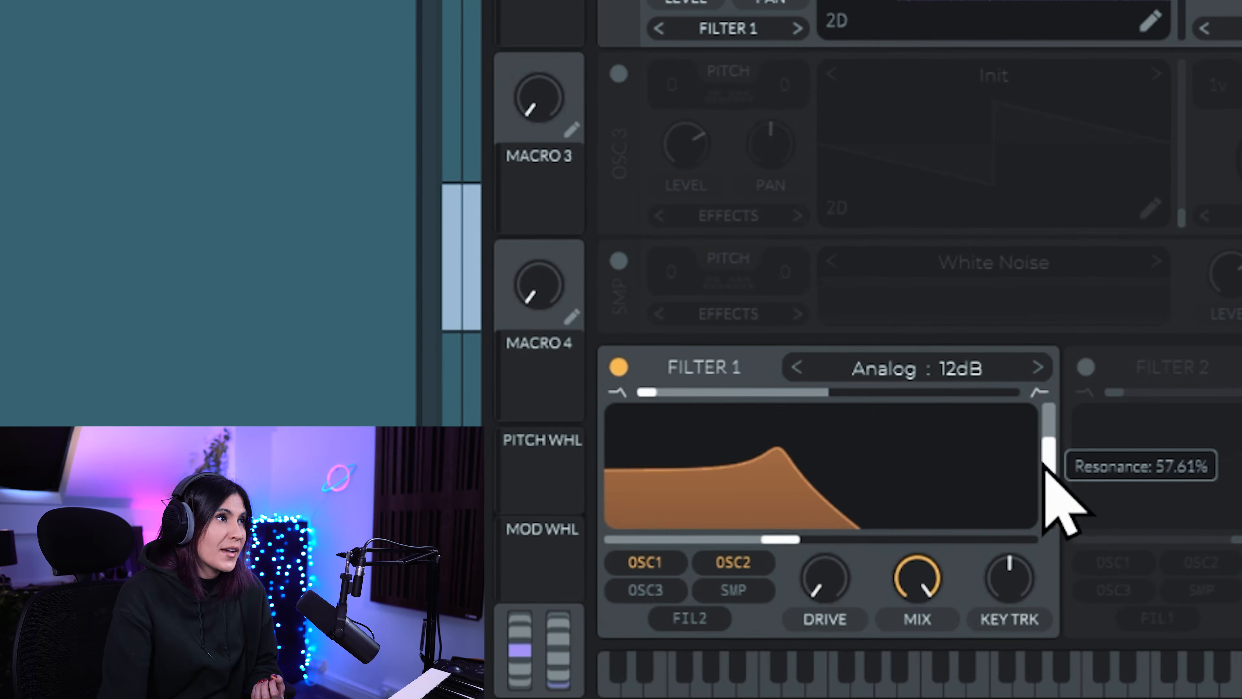
Lower Filter 1's resonance slightly and raise its cutoff frequency
left_click_drag(1045, 465, 1047, 479)
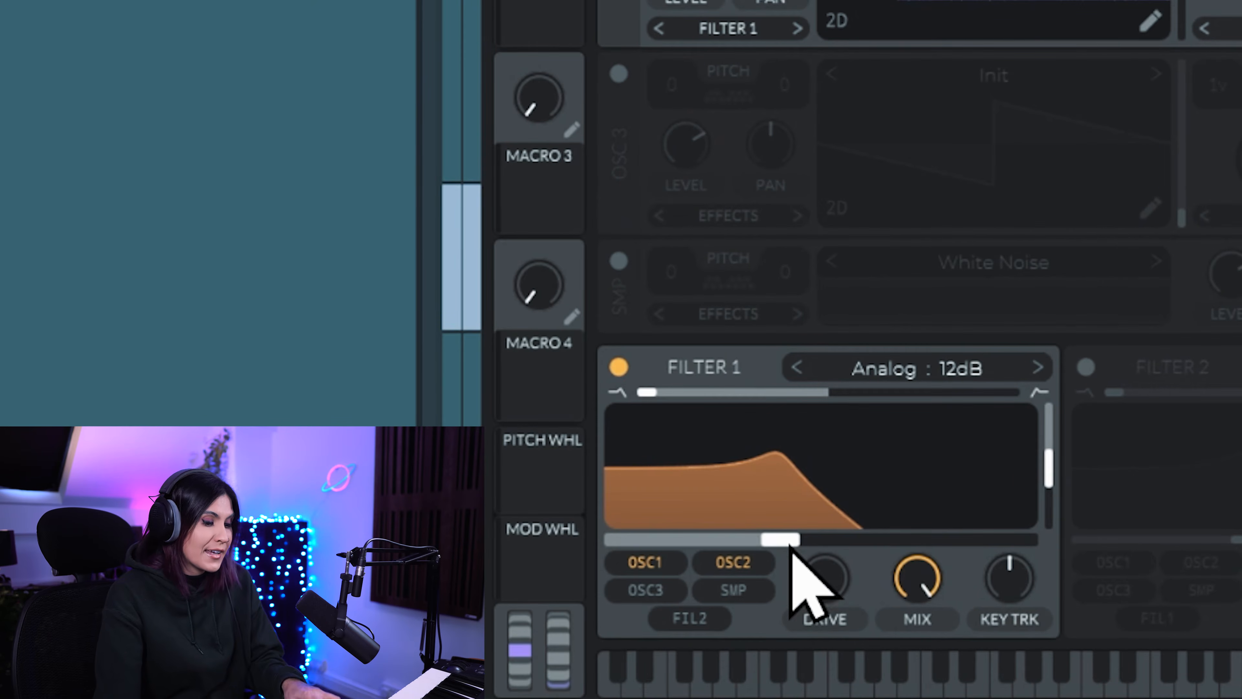
left_click_drag(772, 536, 865, 553)
left_click_drag(1050, 468, 1051, 469)
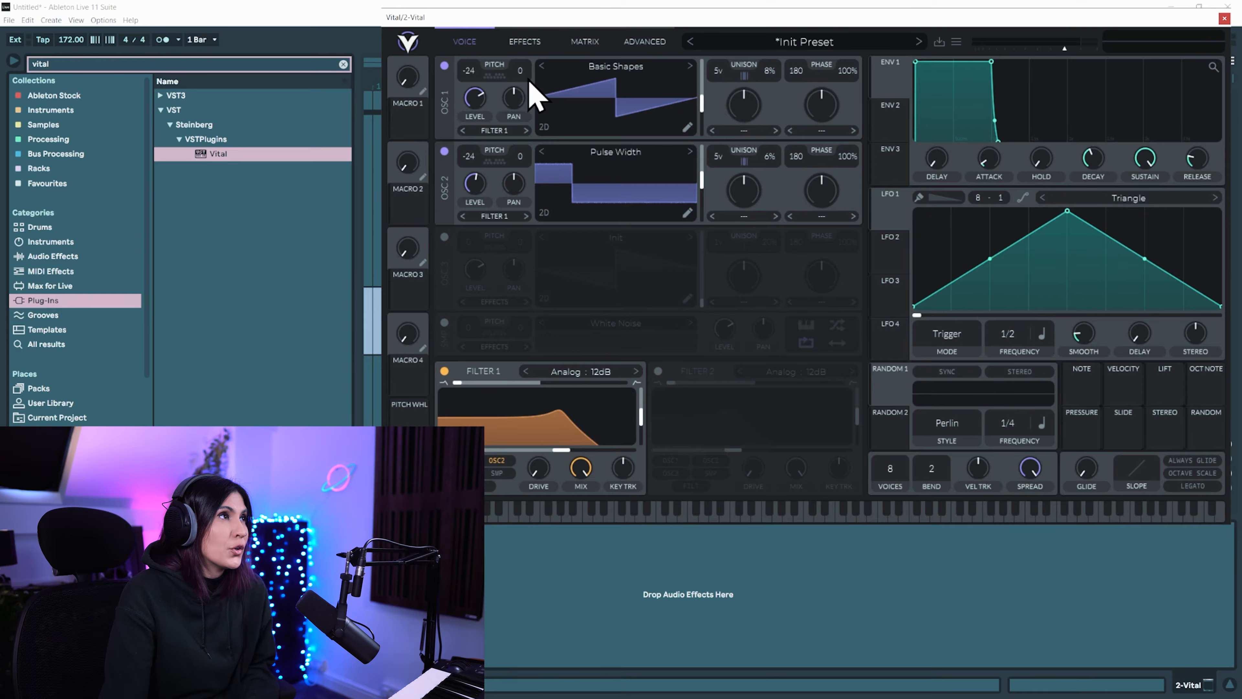
Turn on the Distortion effect for the bass and increase its drive
left_click(525, 44)
left_click(468, 227)
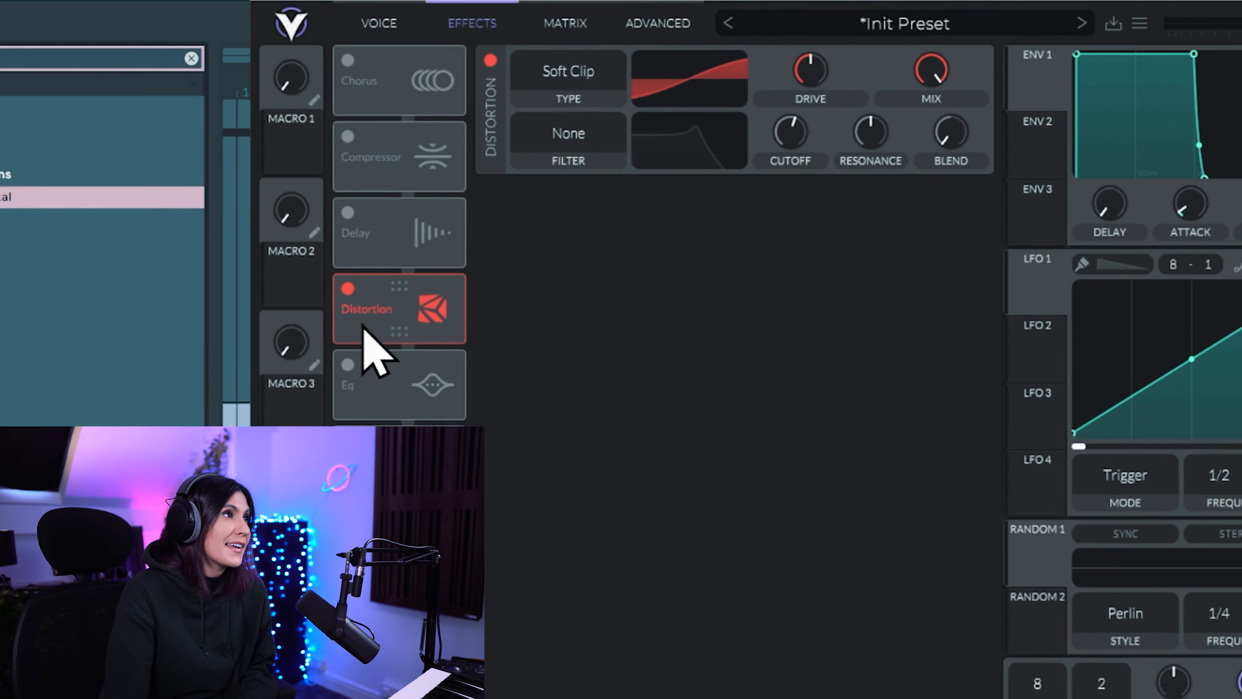
left_click_drag(819, 88, 813, 17)
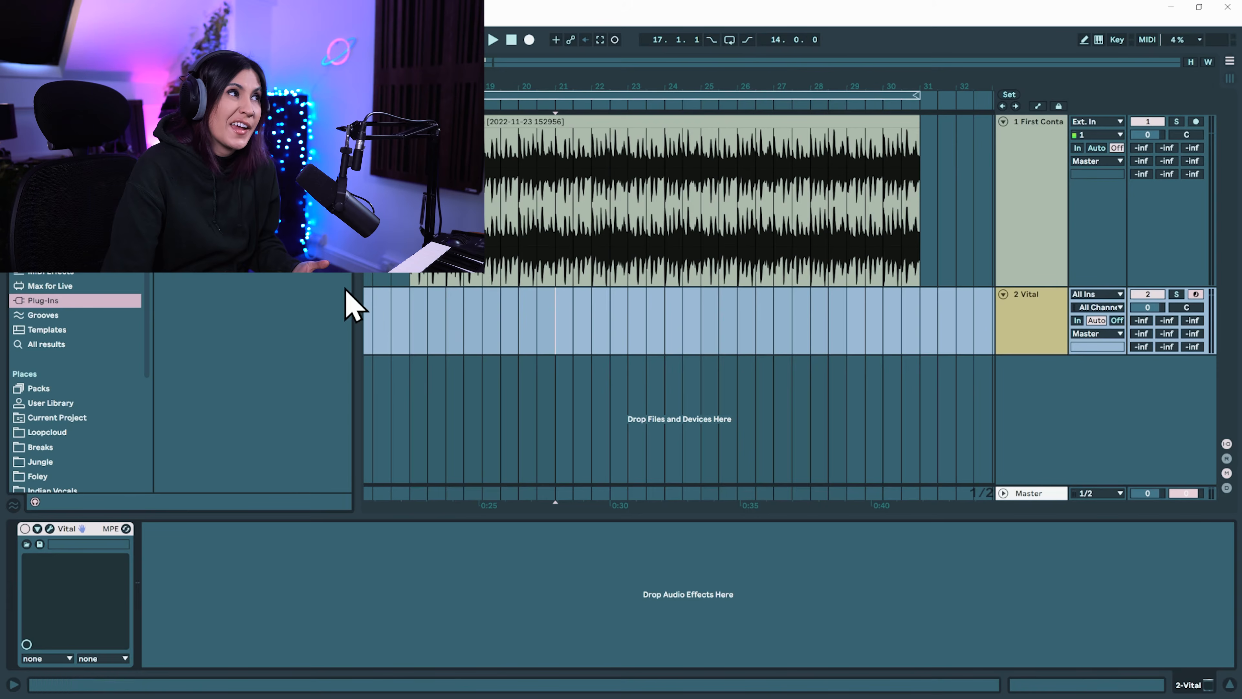
Insert a two-bar MIDI clip at bar 17 on the Vital track and set its scale to F Minor
left_click_drag(410, 319, 454, 319)
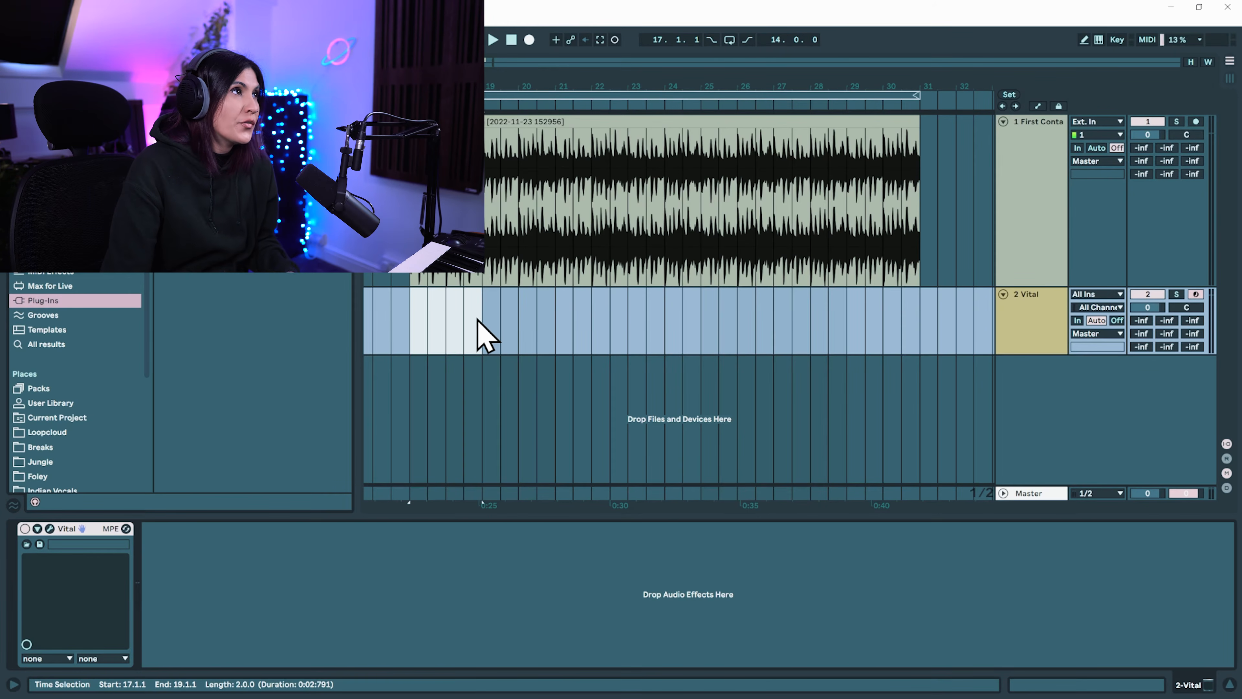
key("ctrl+shift+m")
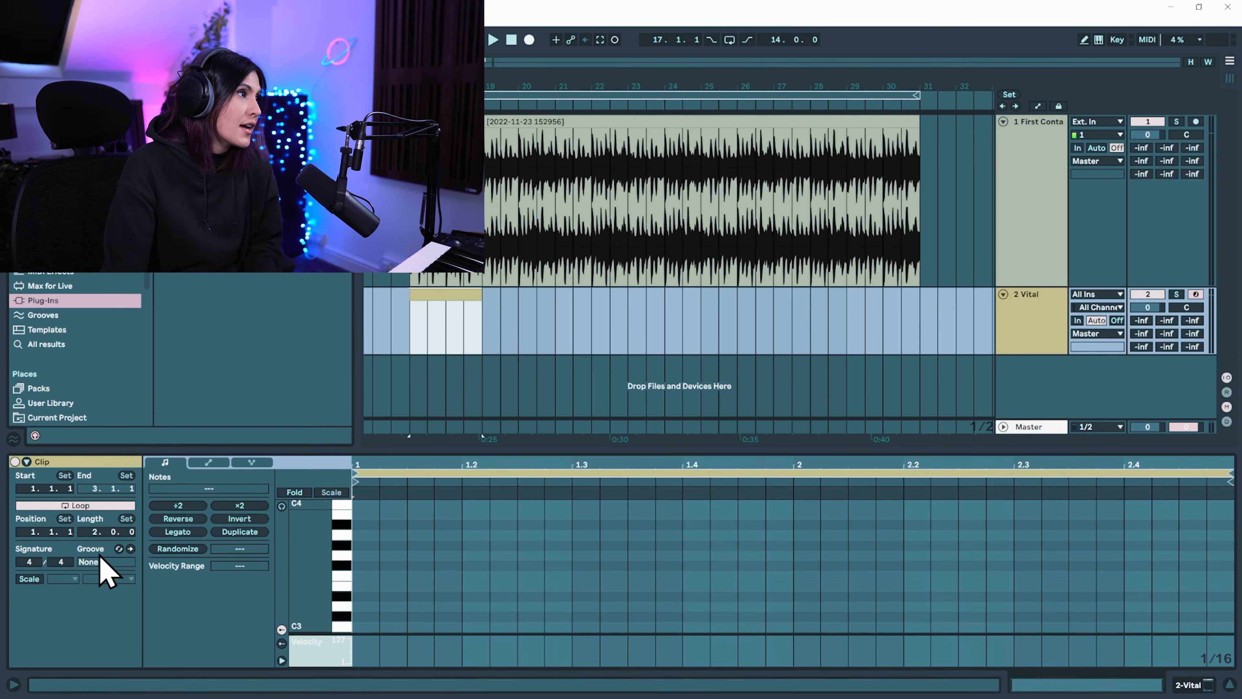
left_click(29, 580)
left_click(56, 580)
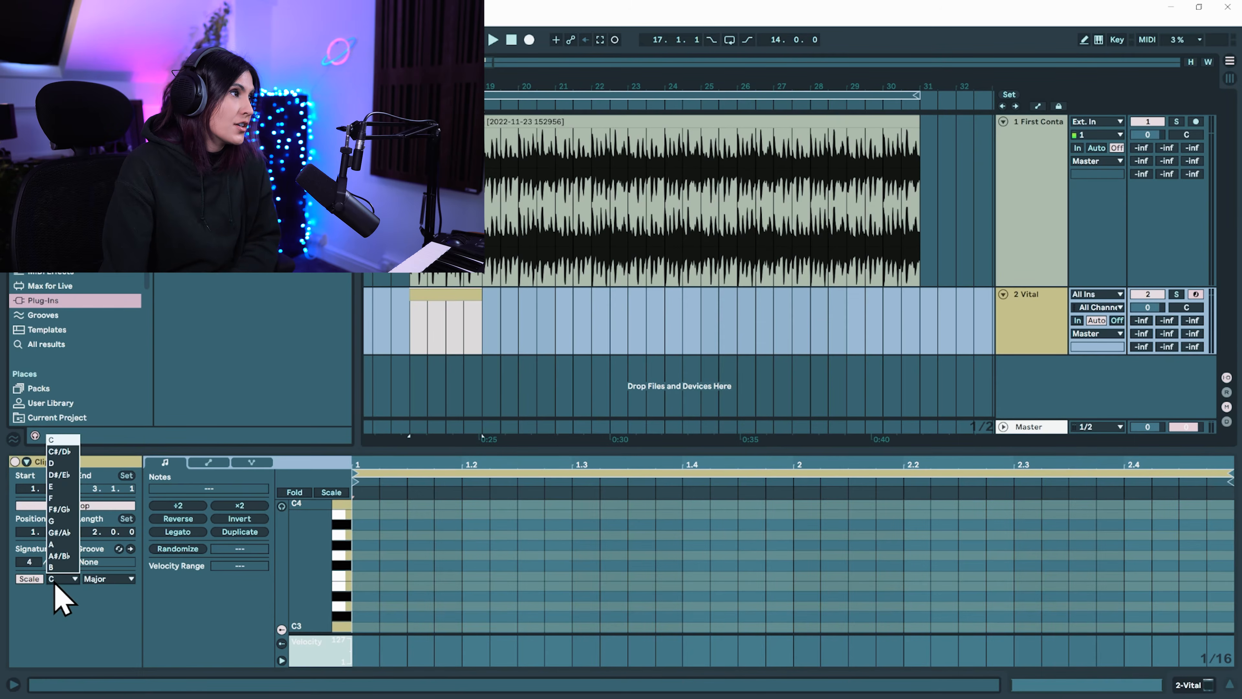
left_click(66, 498)
left_click(90, 581)
left_click(98, 187)
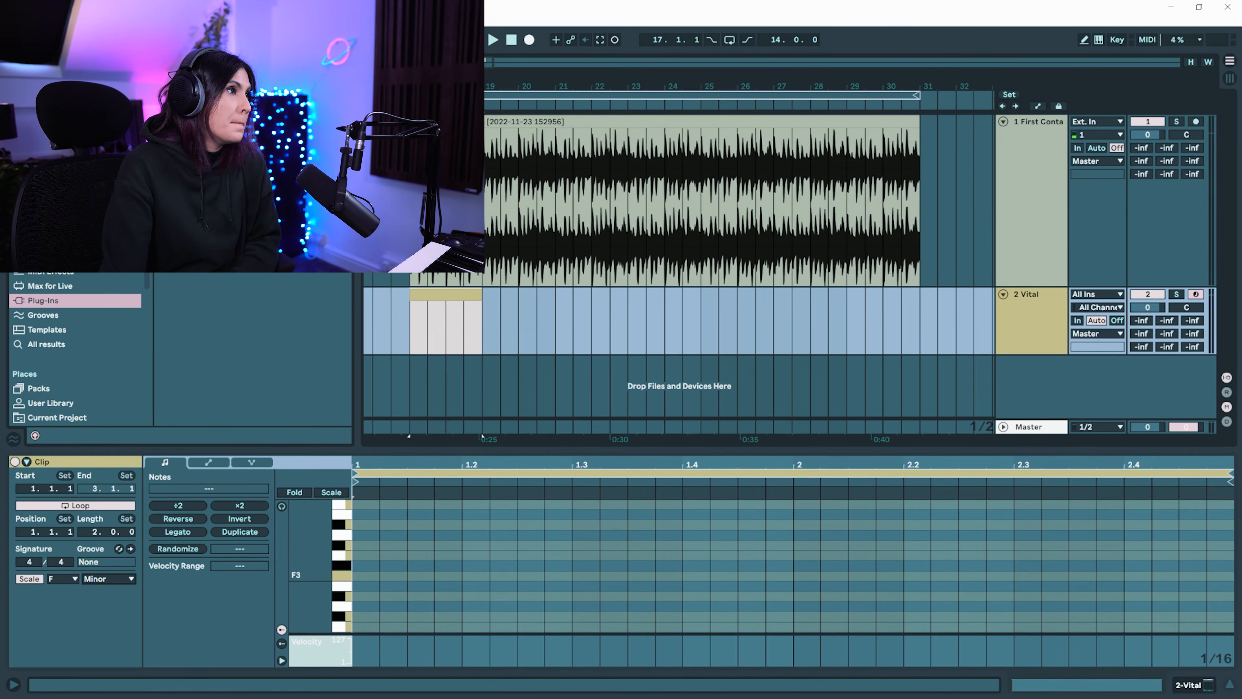
Add a two-bar E♭3 note starting at bar 5 of the clip and a higher note starting at bar 7
left_click_drag(443, 443, 486, 198)
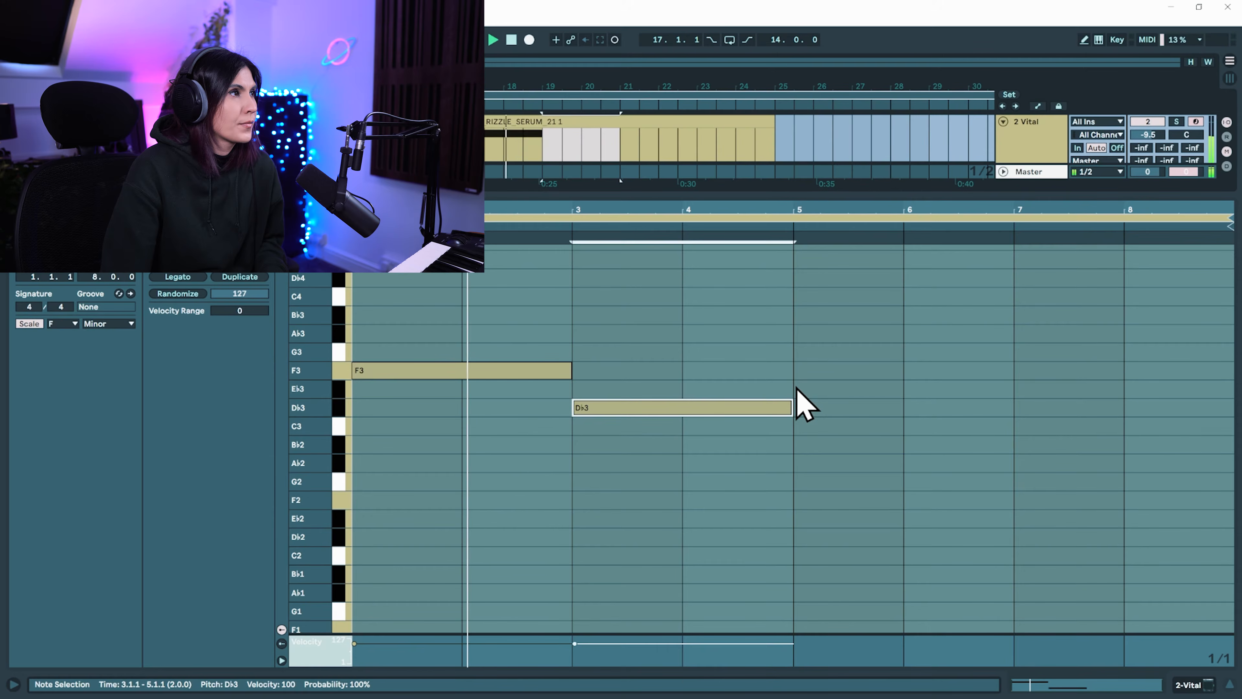
double_click(802, 391)
left_click_drag(900, 389, 1012, 390)
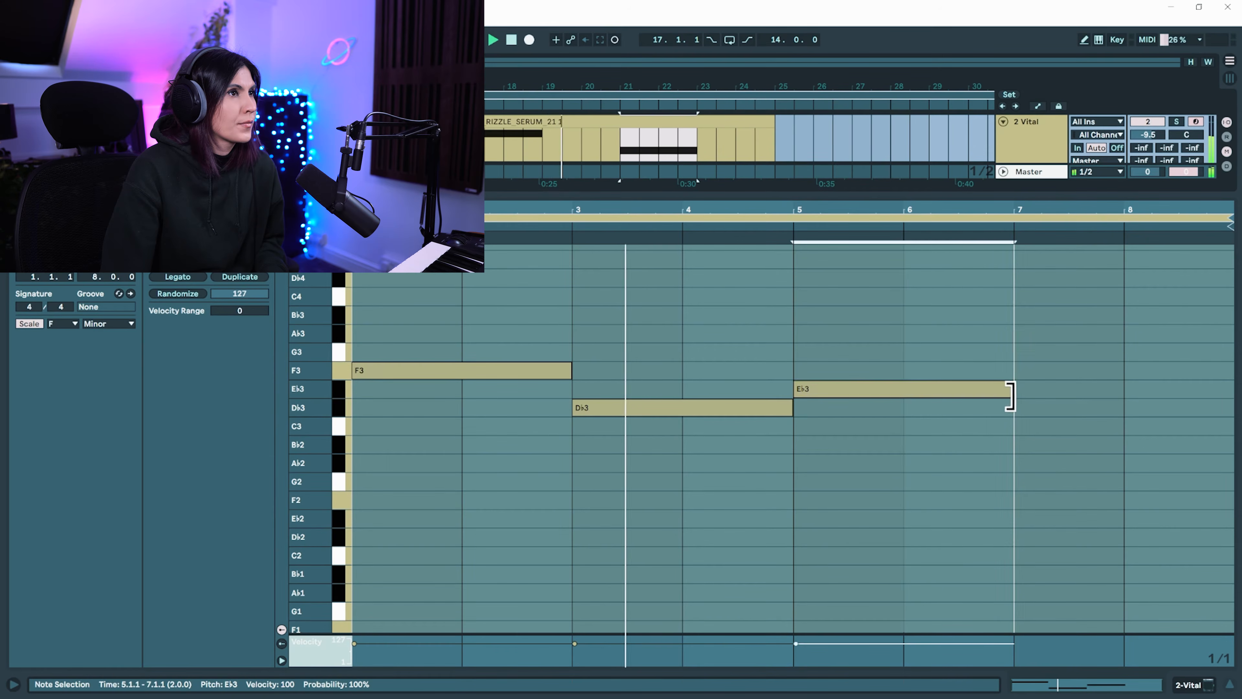
double_click(1026, 318)
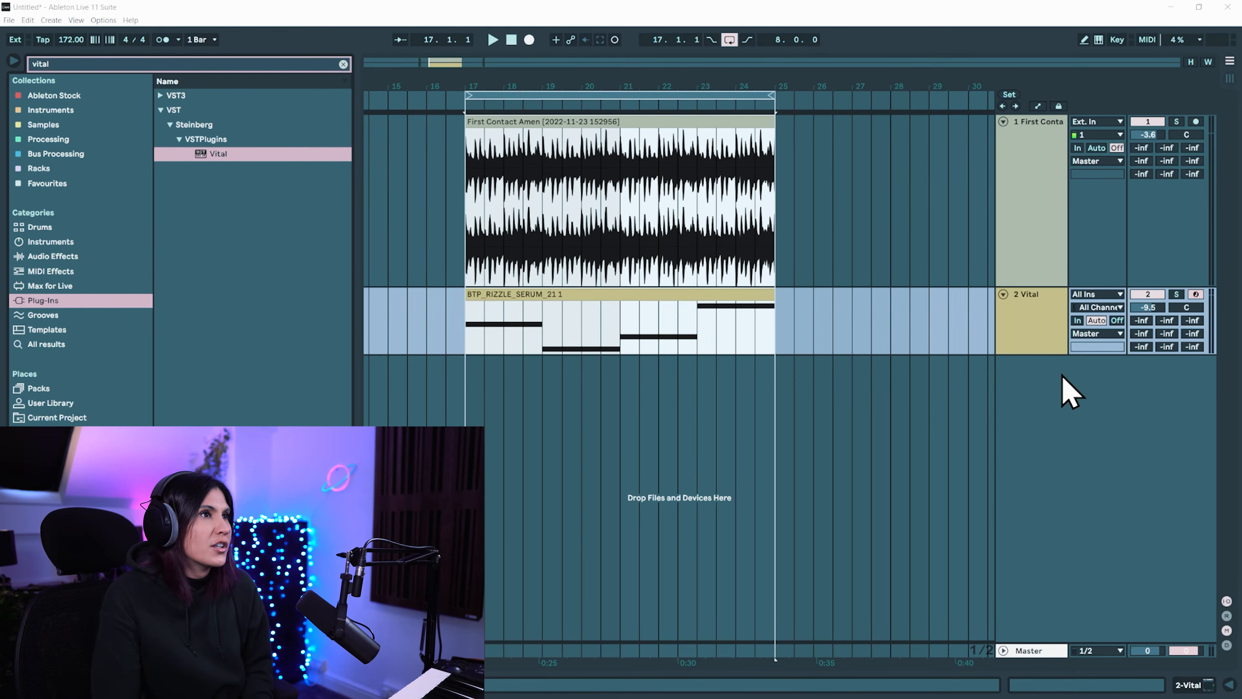
Enlarge the Vital track and show the First Contact Amen clip's Clip Transposition envelope
left_click_drag(1024, 352, 1008, 524)
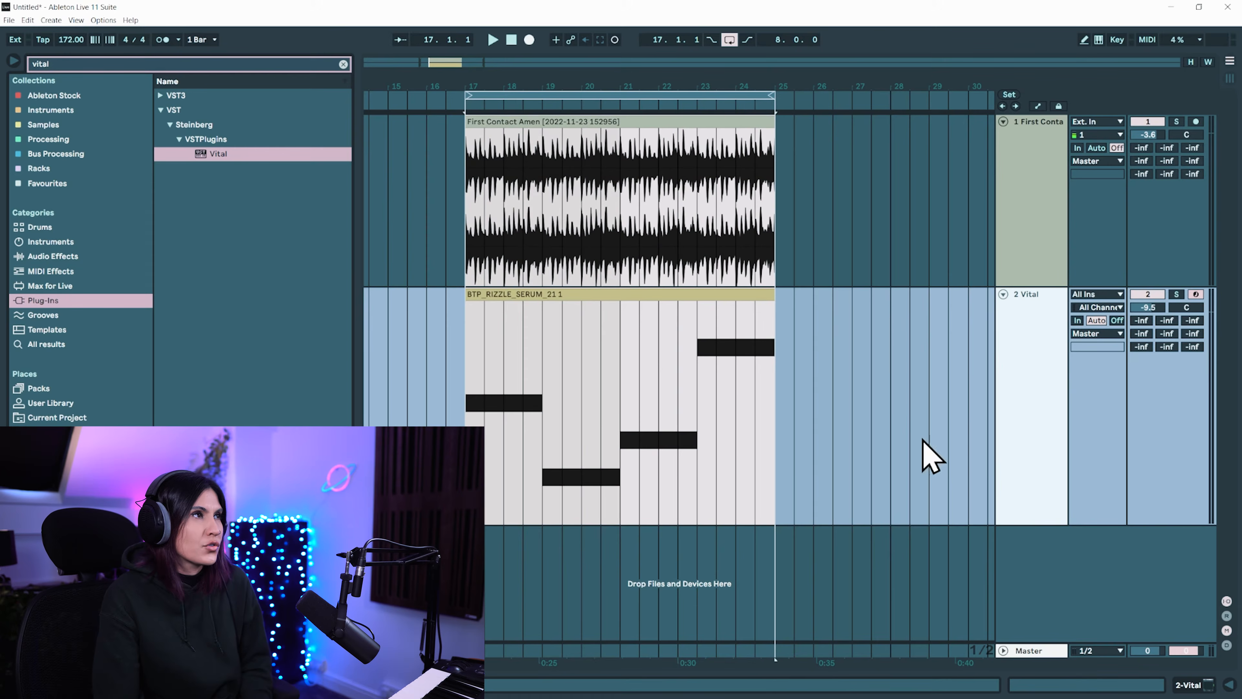
double_click(708, 121)
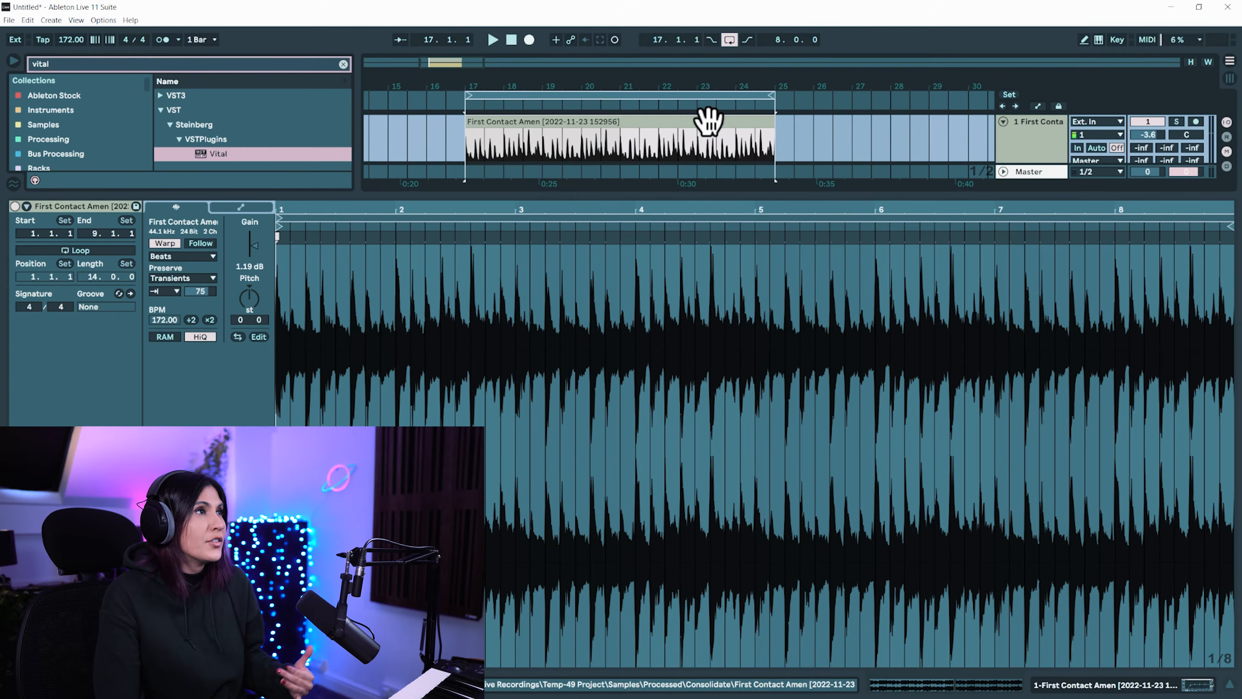
left_click(248, 207)
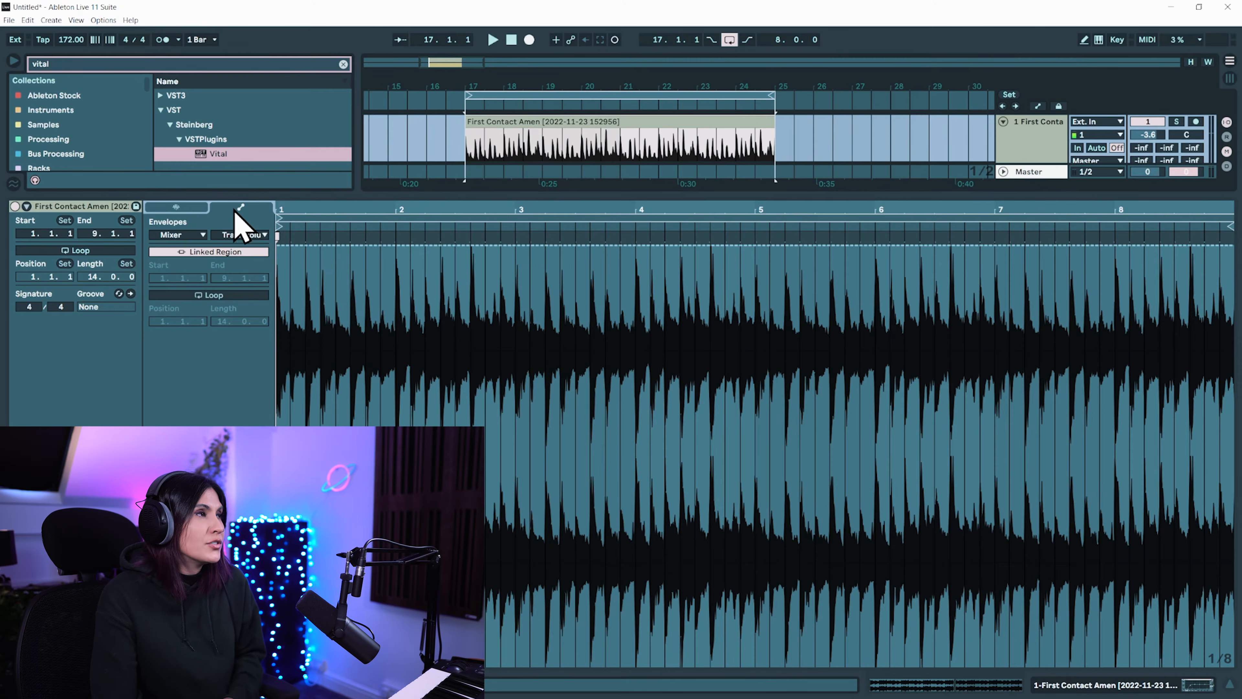
left_click(191, 235)
left_click(191, 246)
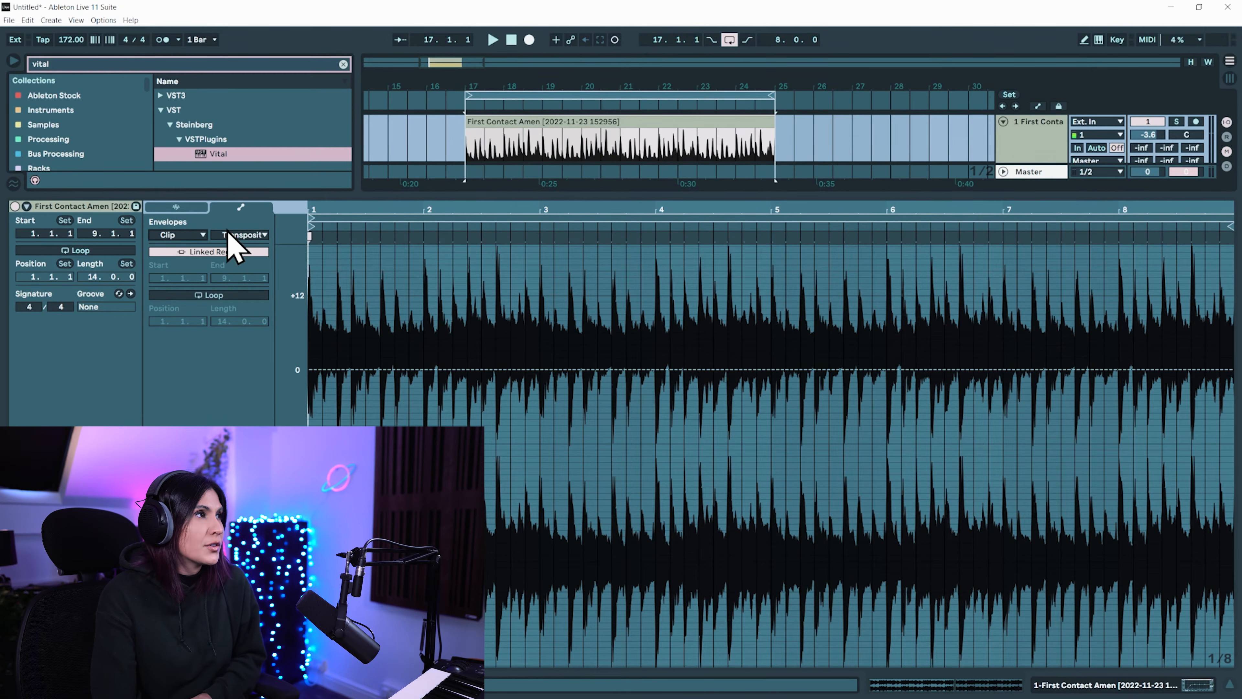
left_click(241, 235)
left_click(252, 259)
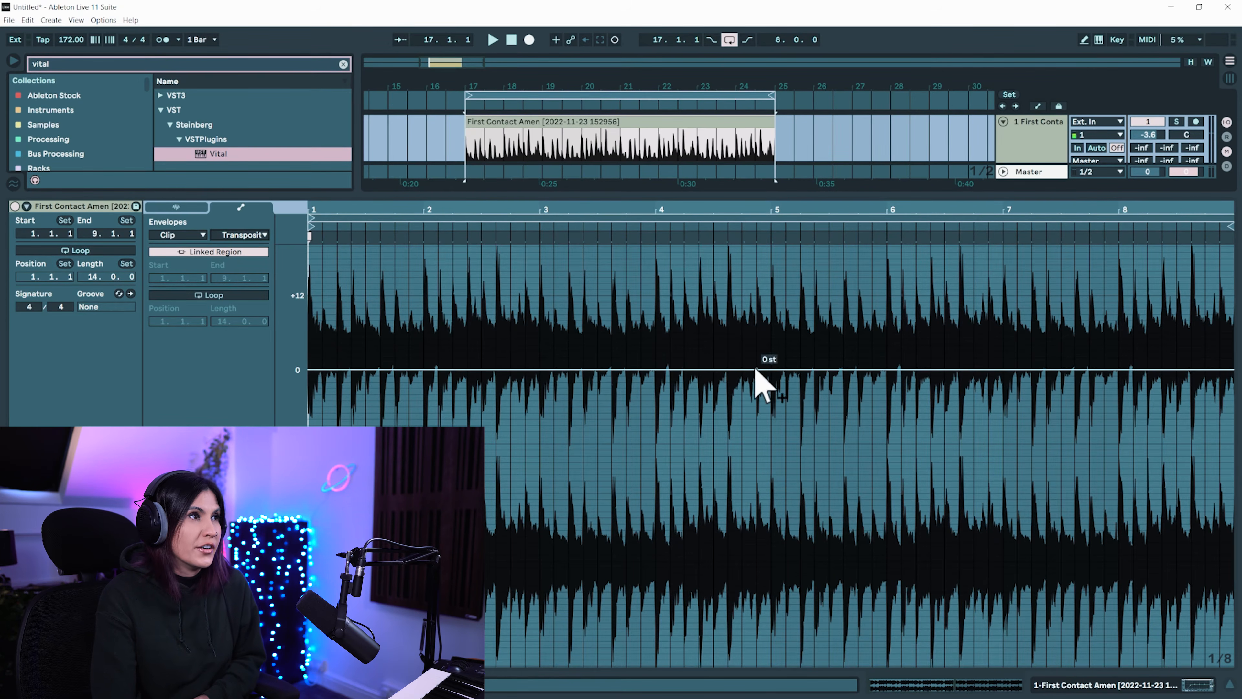
Shape the Amen clip's transposition envelope with a pitch rise across bar 8 and an earlier start for the pitch drop before bar 5
left_click(887, 369)
left_click_drag(1232, 371, 1150, 309)
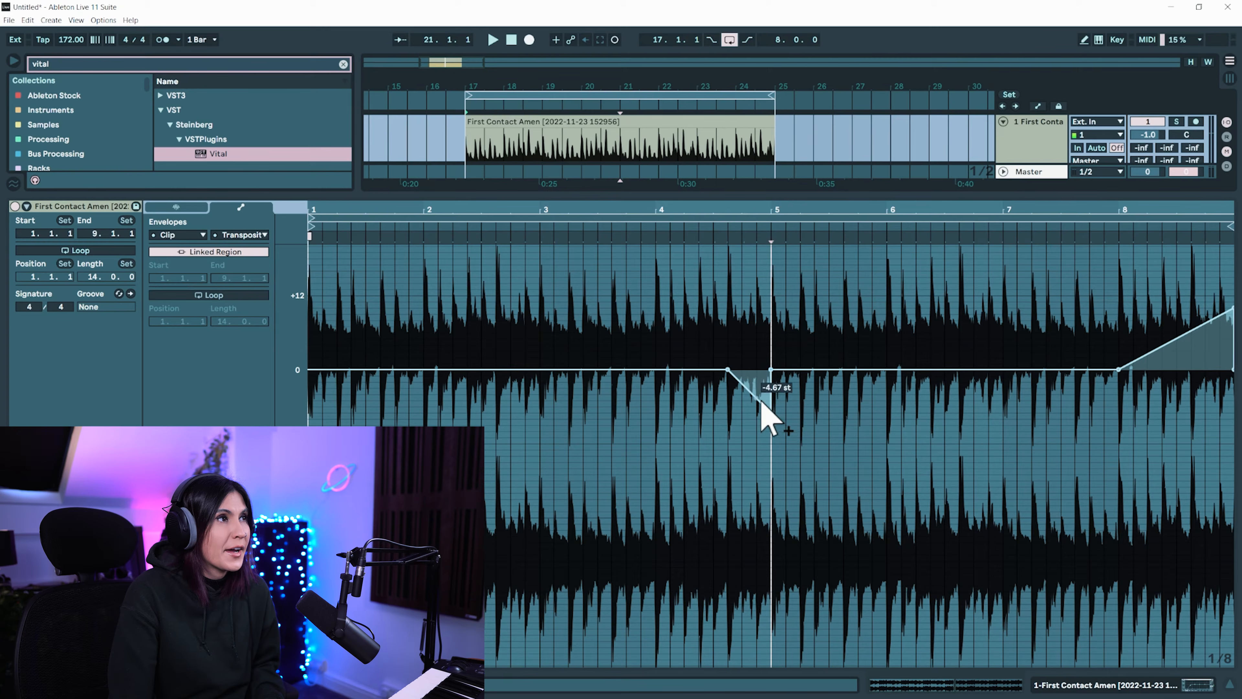
left_click_drag(728, 369, 713, 369)
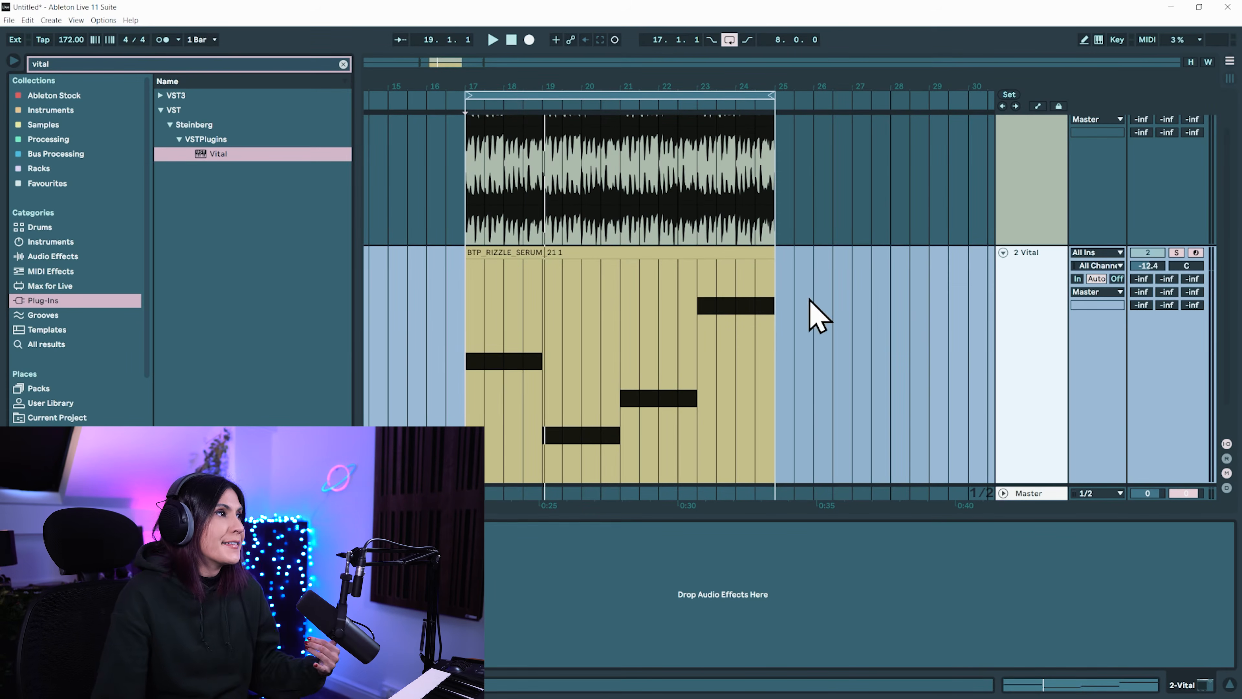
Show the track automation and draw Pitch Wheel rises at the ends of the first and second bass notes
key("a")
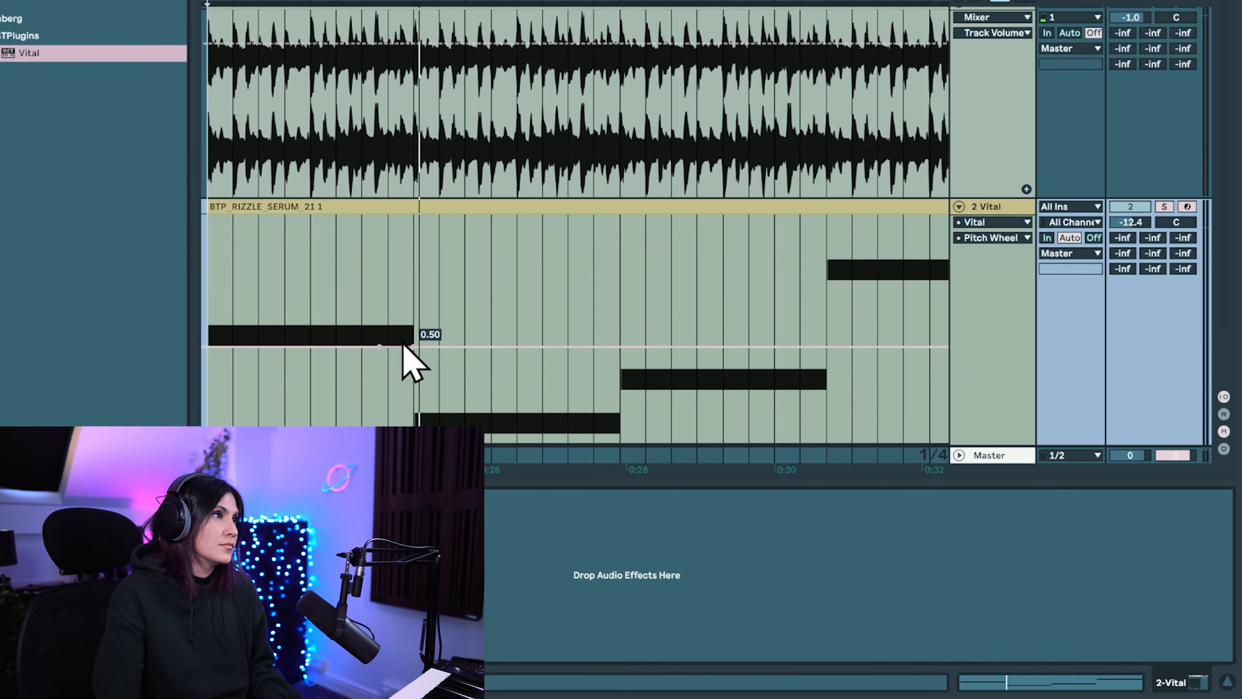
left_click_drag(398, 347, 414, 289)
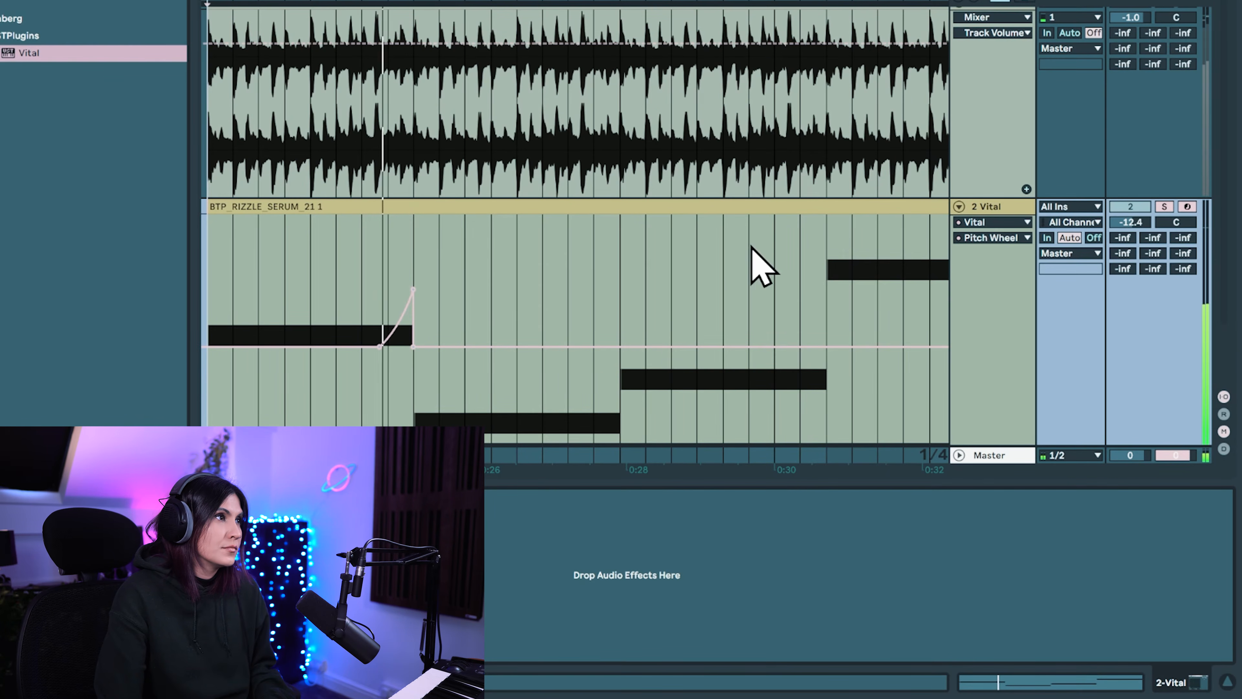
scroll(646, 342, "down", 3)
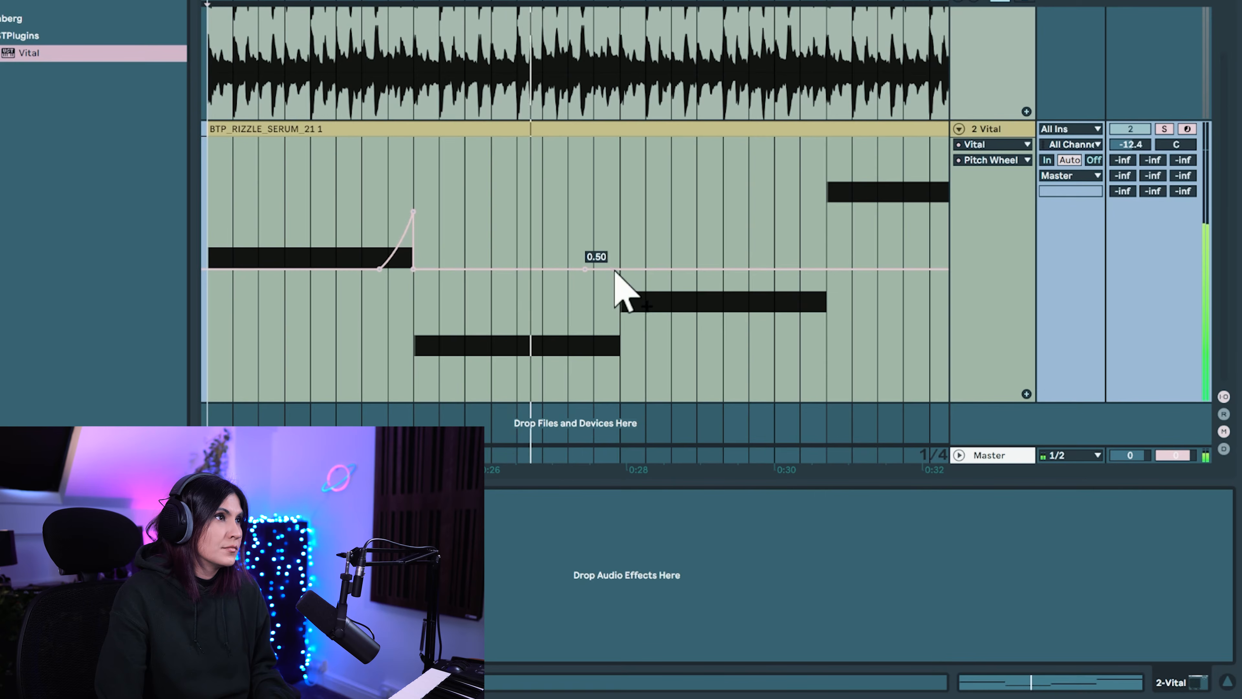
left_click_drag(620, 269, 619, 222)
Draw a longer Pitch Wheel rise at the end of the third bass note, returning to 0.50 as the fourth begins
left_click(760, 269)
left_click(800, 269)
left_click(826, 269)
left_click_drag(817, 270, 820, 209)
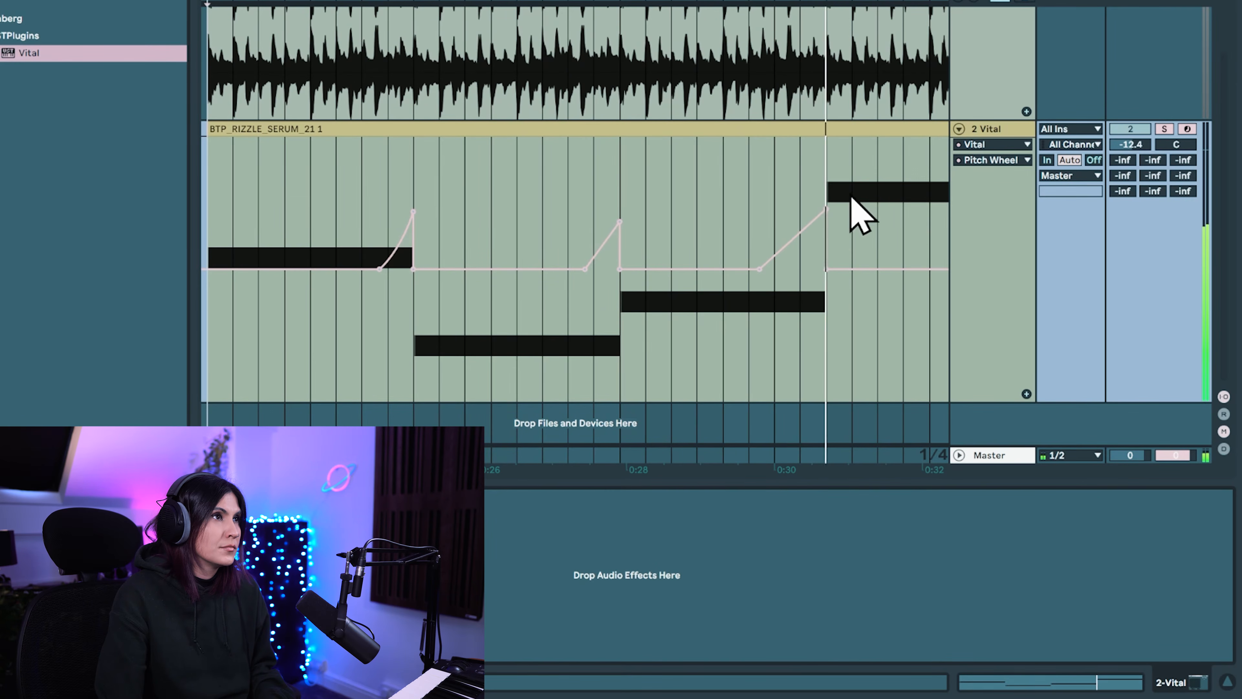
left_click_drag(873, 1, 621, 3)
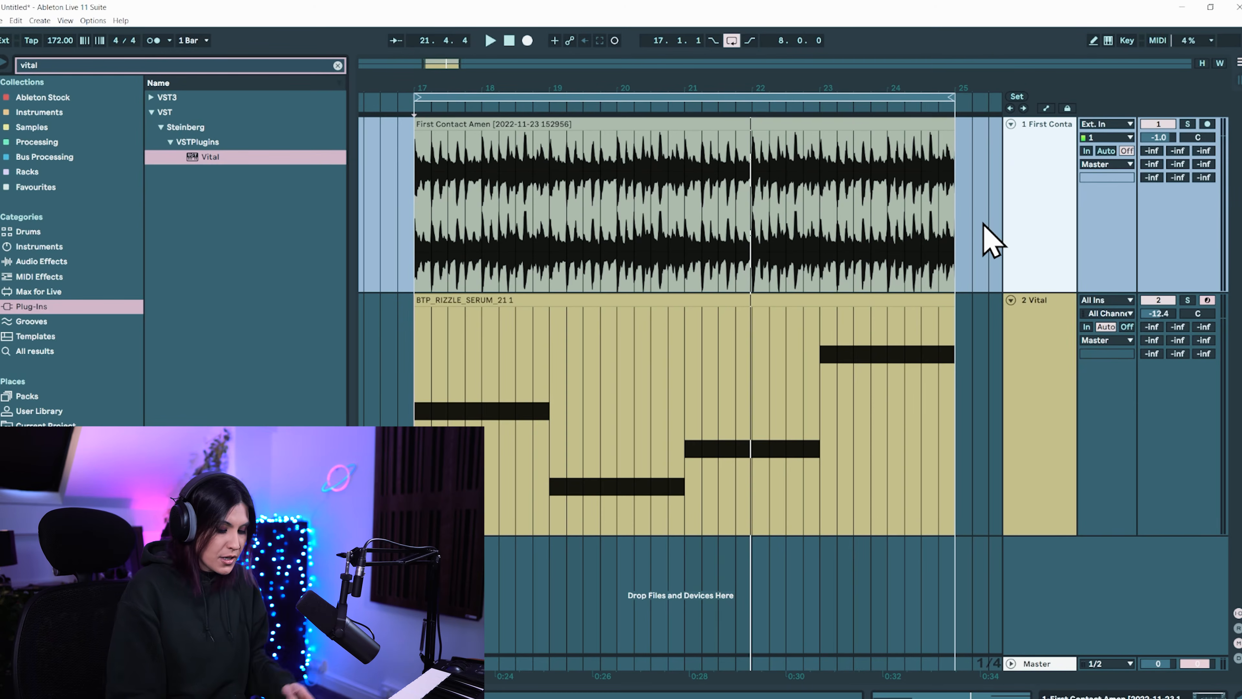
Insert an audio track below the Amen track and split off the break's first hit, from 17.1.1 to 17.1.3
key("ctrl+t")
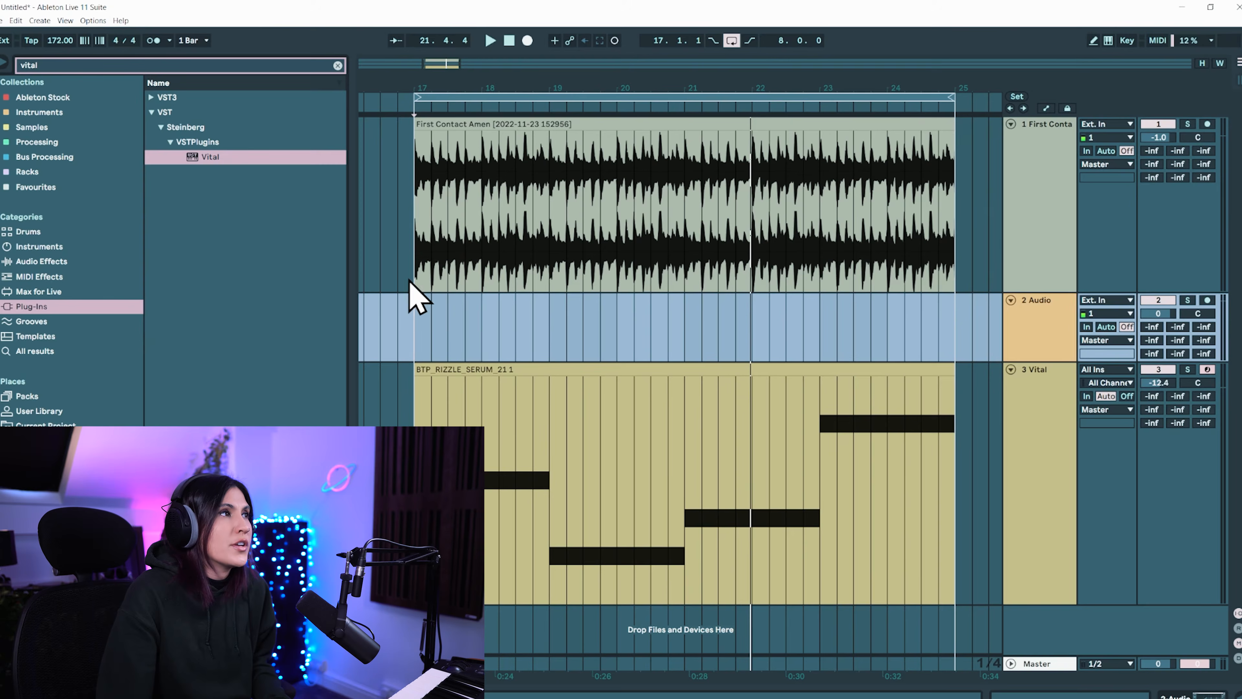
scroll(414, 229, "up", 6)
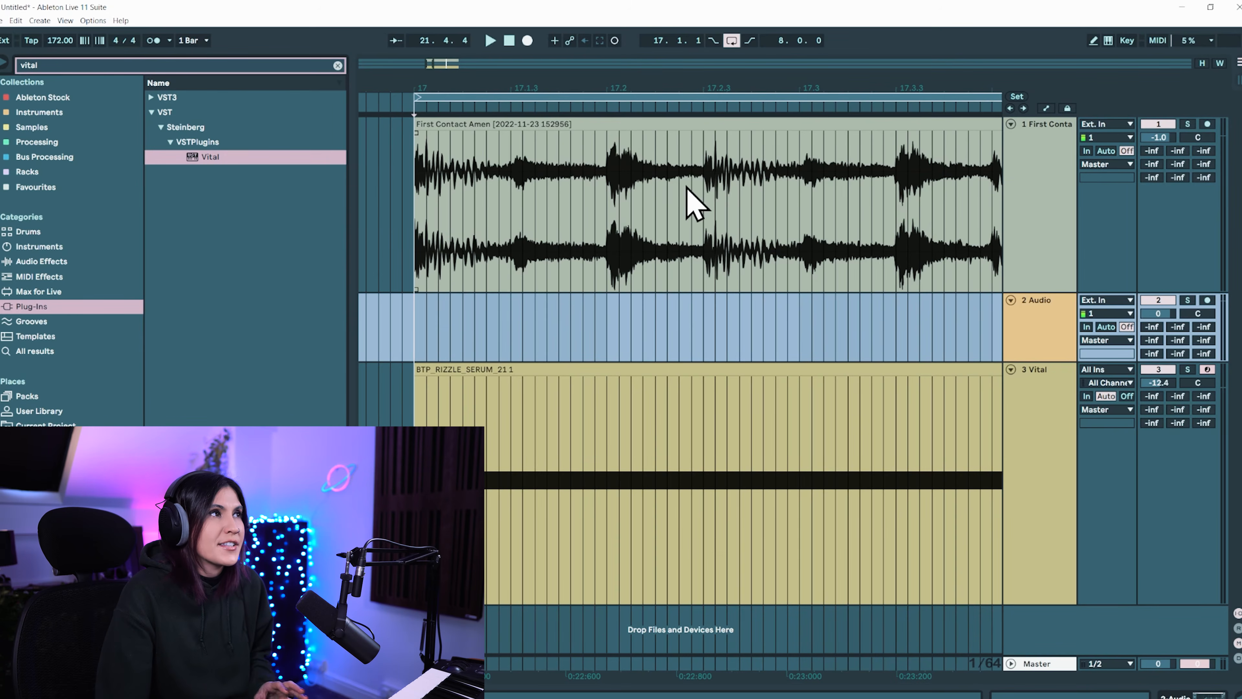
left_click_drag(409, 207, 520, 216)
left_click_drag(415, 216, 508, 213)
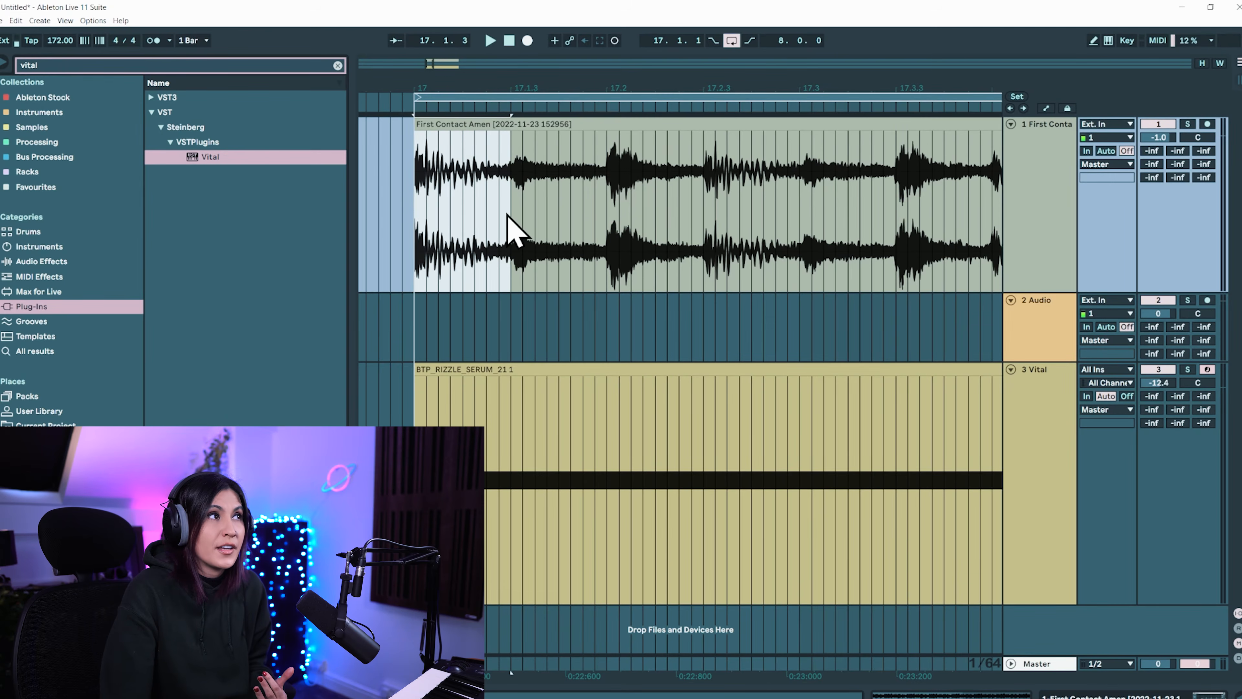
left_click_drag(698, 175, 804, 193)
left_click_drag(415, 201, 511, 193)
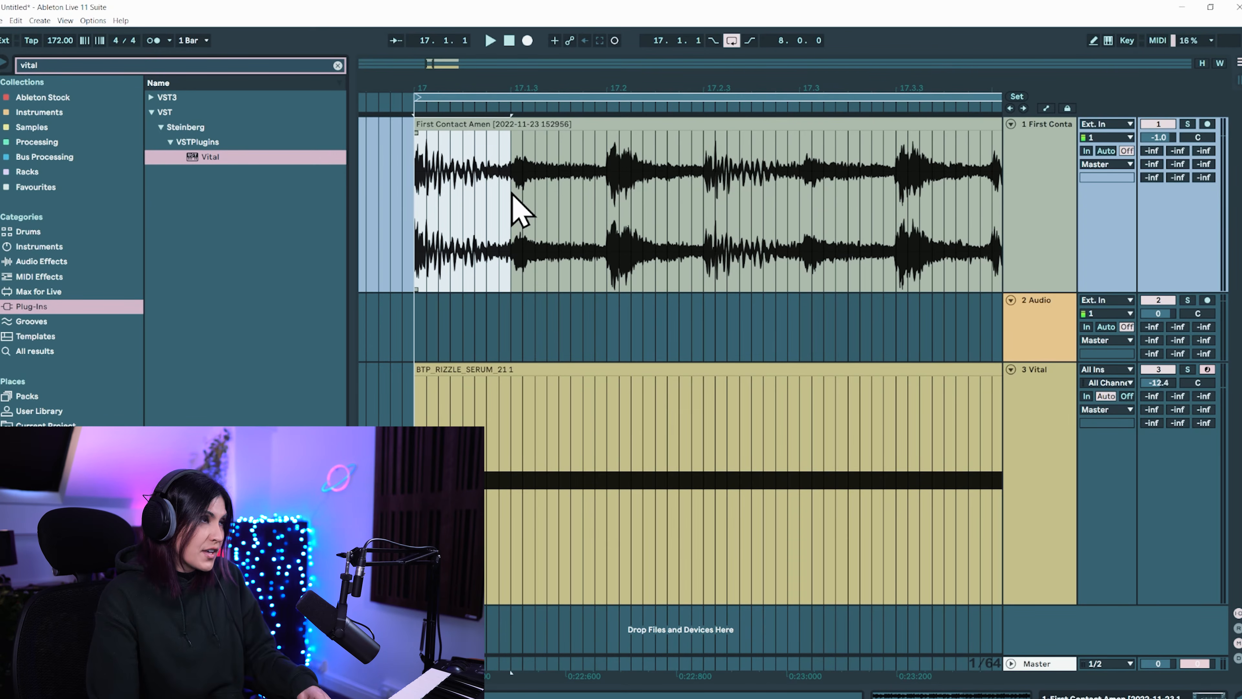
key("ctrl+e")
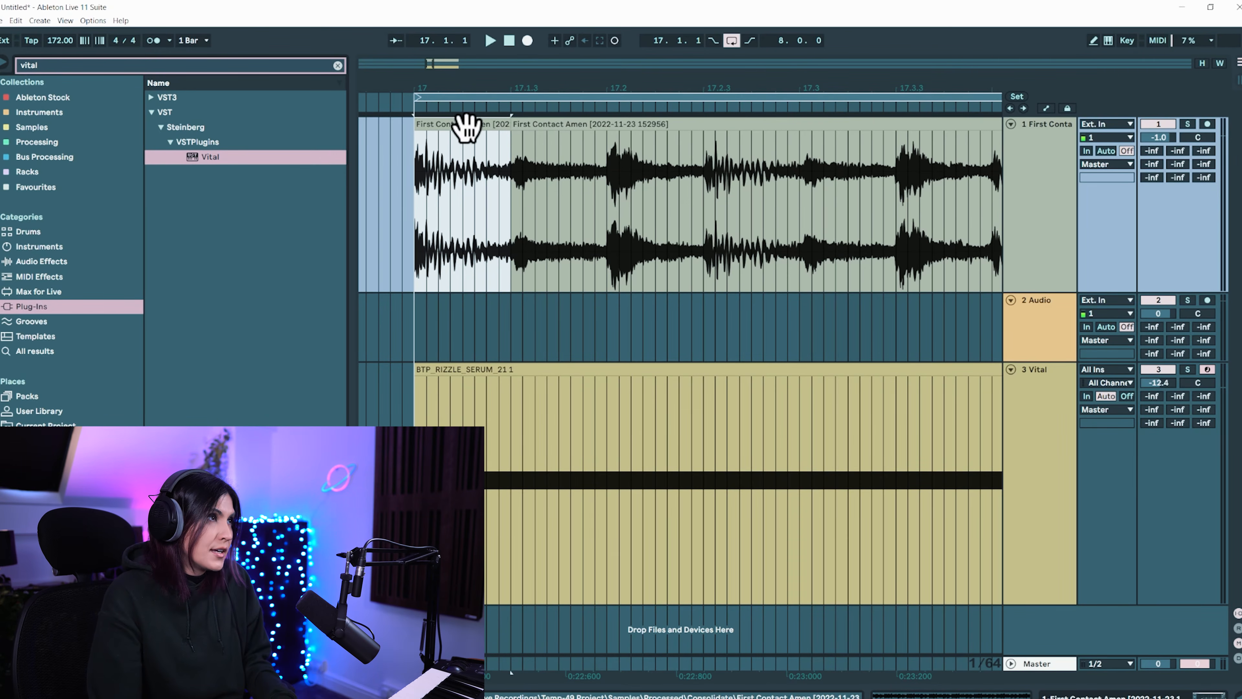
Copy the break's first hit at 17.1.1 onto the empty audio track below and delete the original from the Amen track
left_click_drag(469, 142, 474, 318)
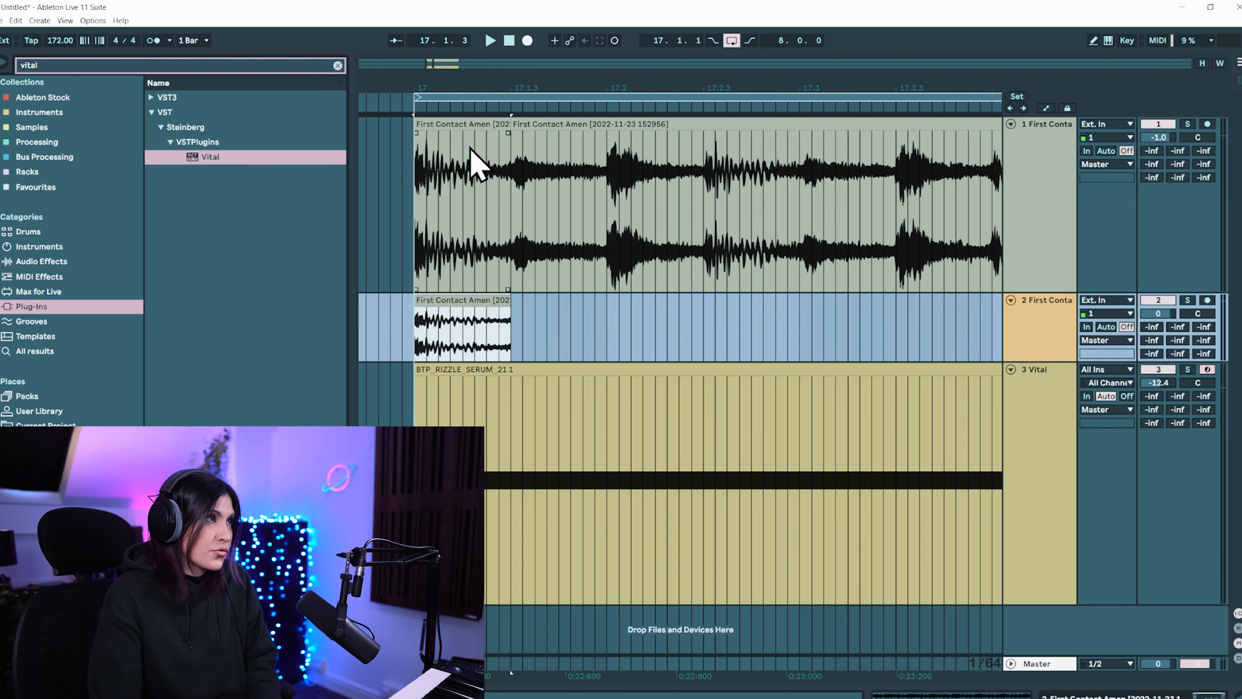
left_click(458, 125)
key("Delete")
Split off the Amen hit from 17.2.3 to 17.3 and transfer it to the audio track holding the first hit
left_click_drag(703, 153, 777, 161)
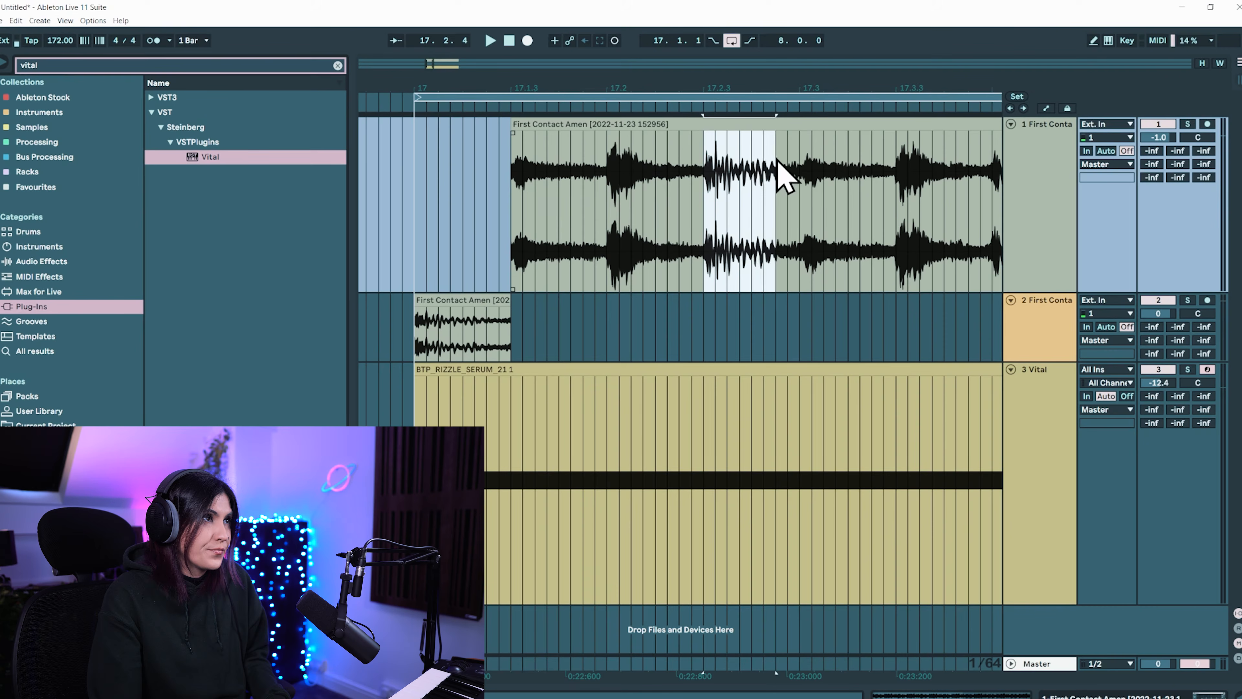
key("ctrl+e")
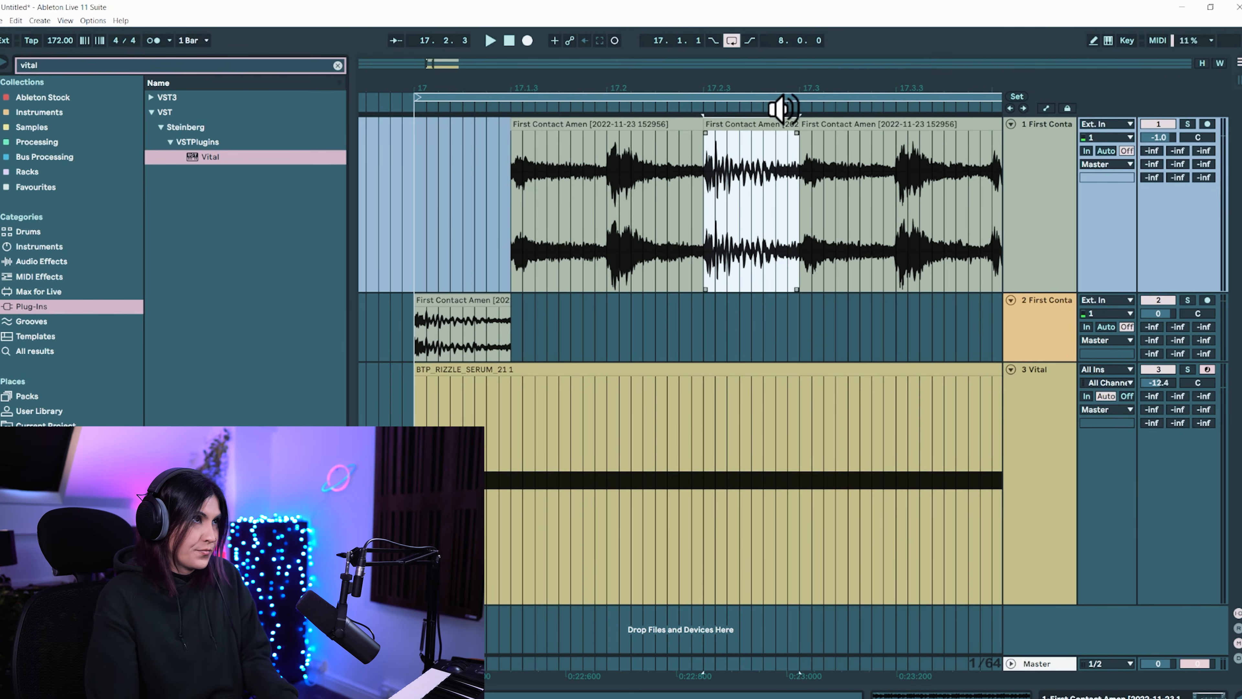
left_click_drag(778, 152, 768, 324)
left_click_drag(804, 92, 643, 82)
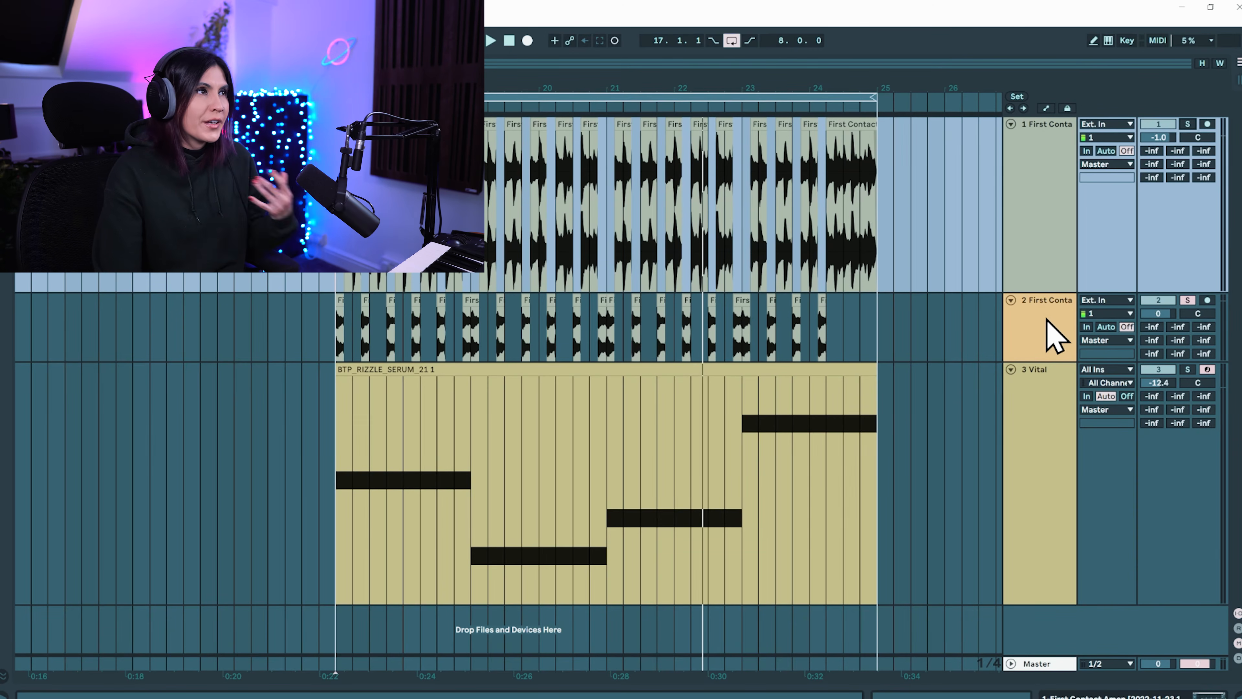
Bring up the Vital track's devices and expand the Compressor's sidechain settings
left_click(1059, 402)
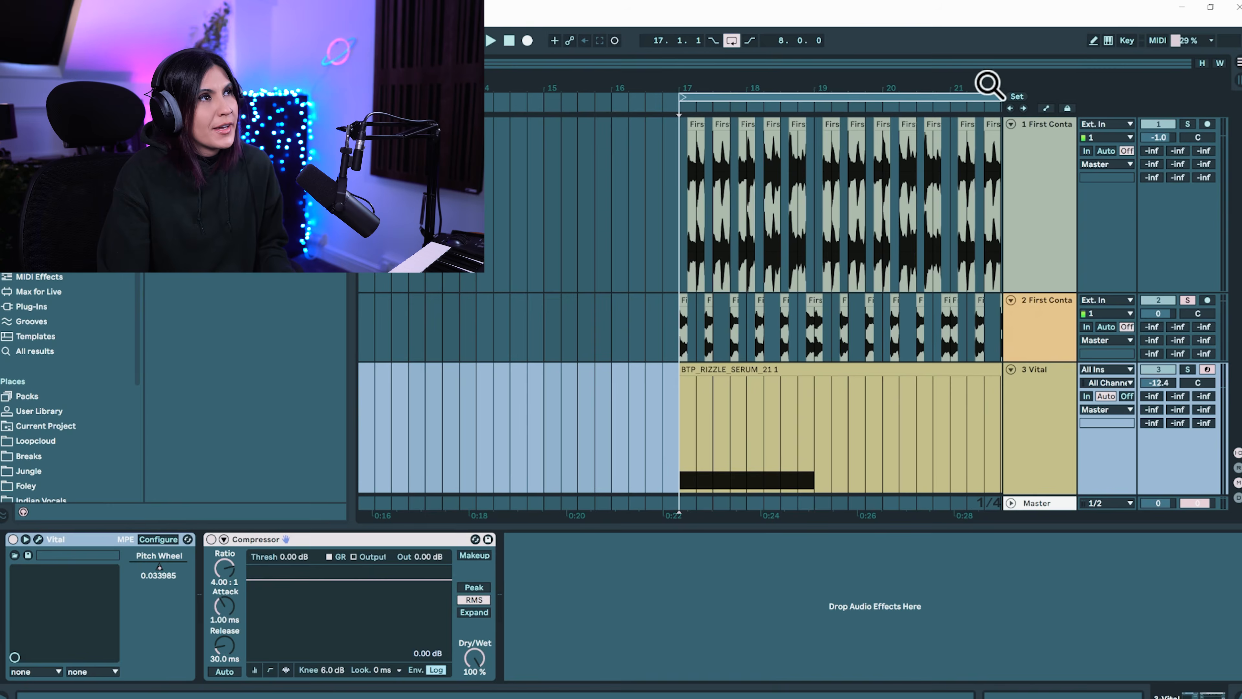
left_click_drag(967, 84, 718, 81)
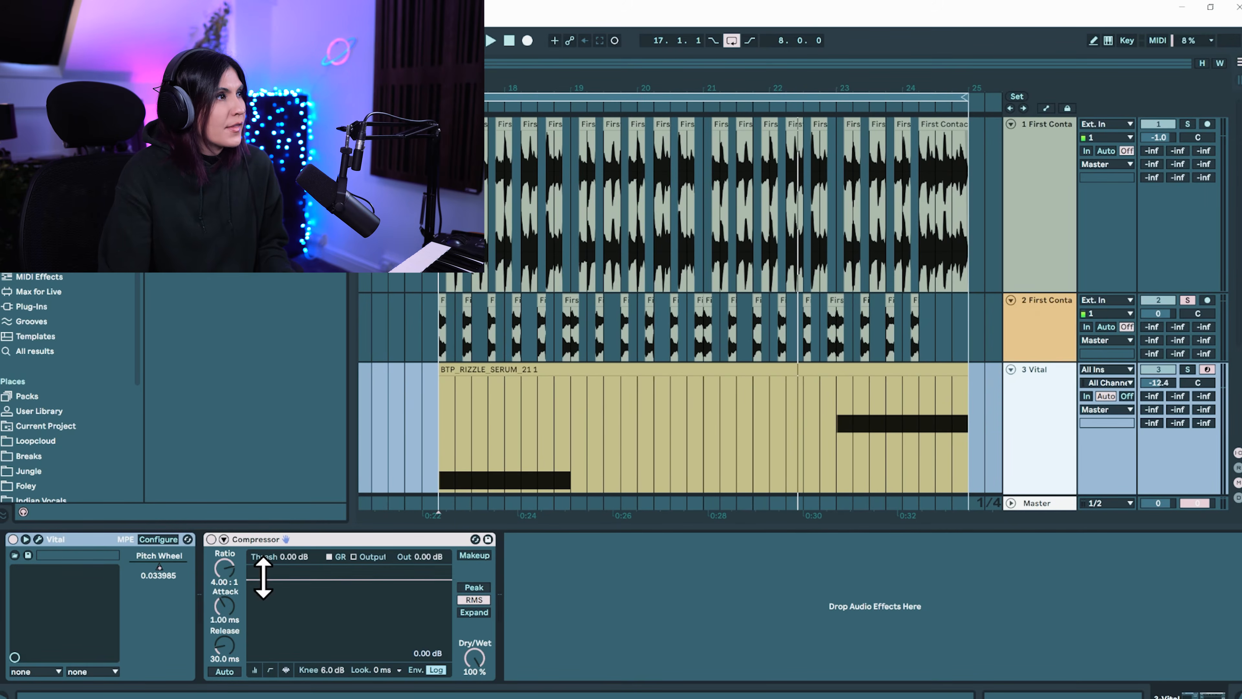
left_click(223, 539)
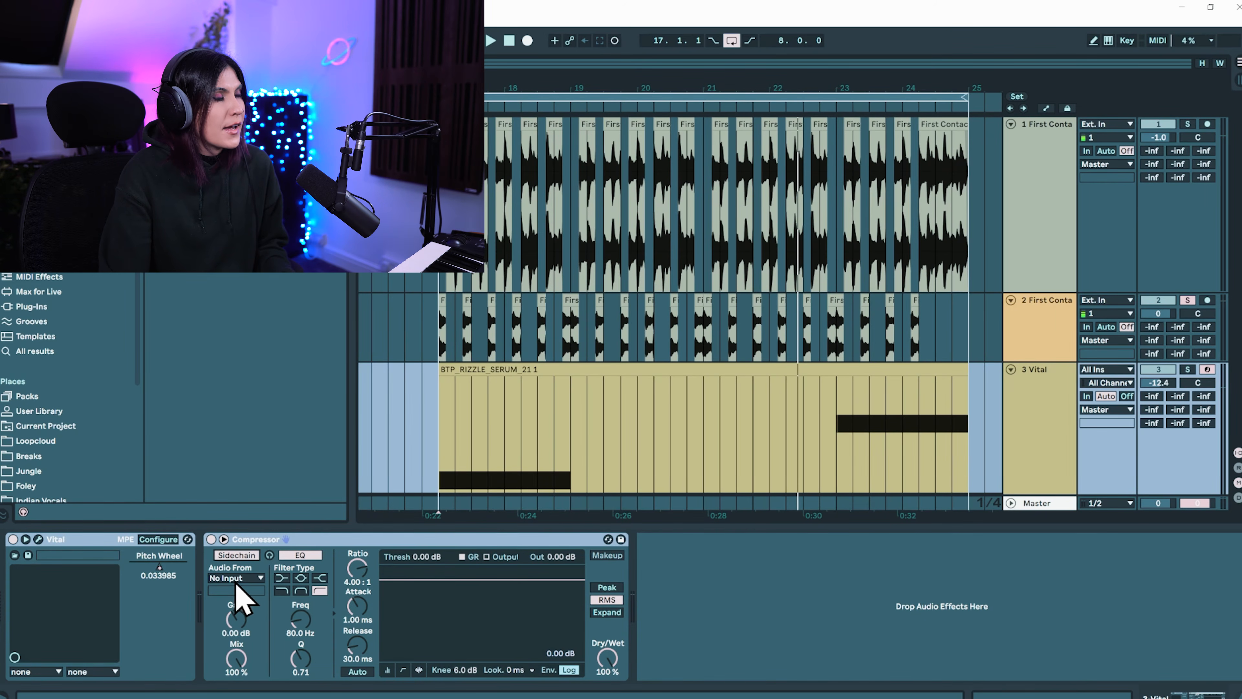
Rename the track of separated hits as kick and choose it as the sidechain source of the Vital track's Compressor
left_click(1057, 316)
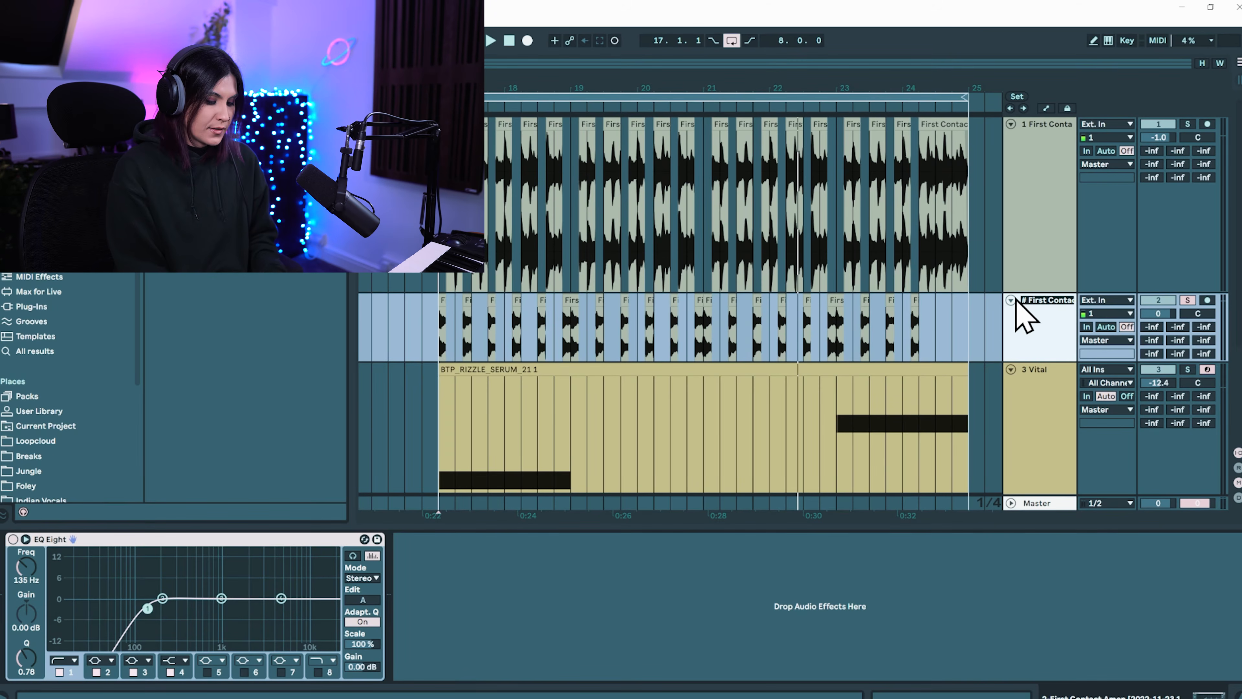
left_click(1035, 408)
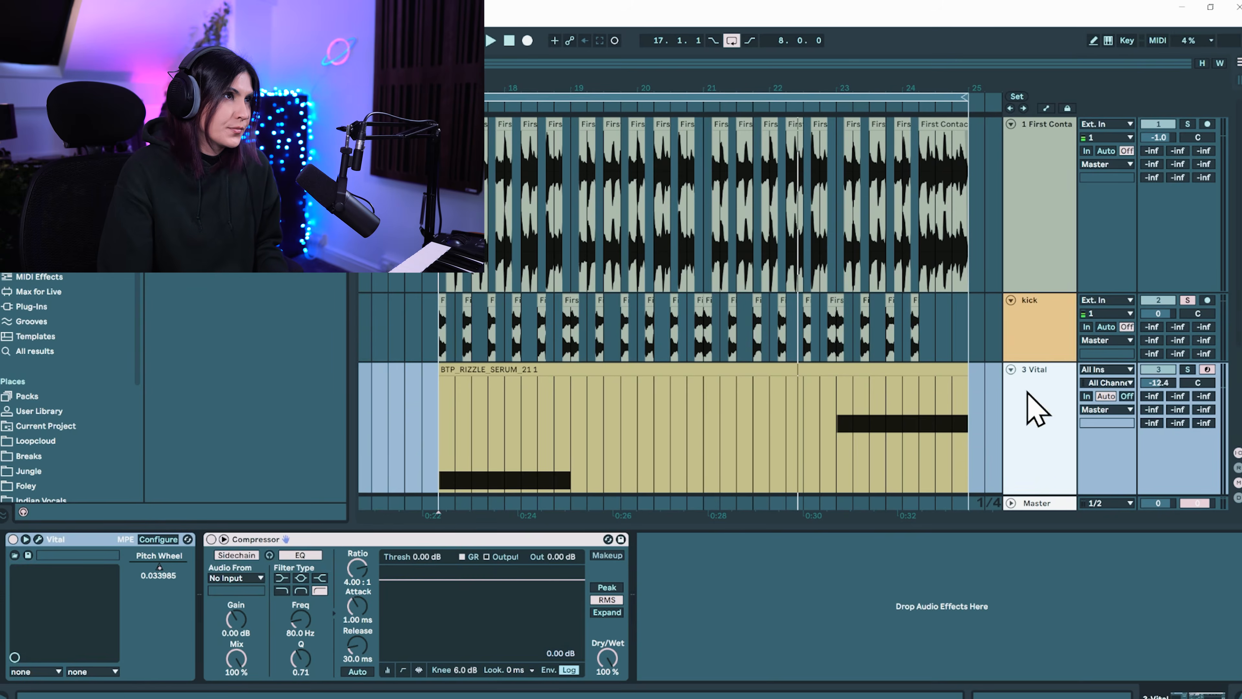
left_click(236, 578)
left_click(254, 437)
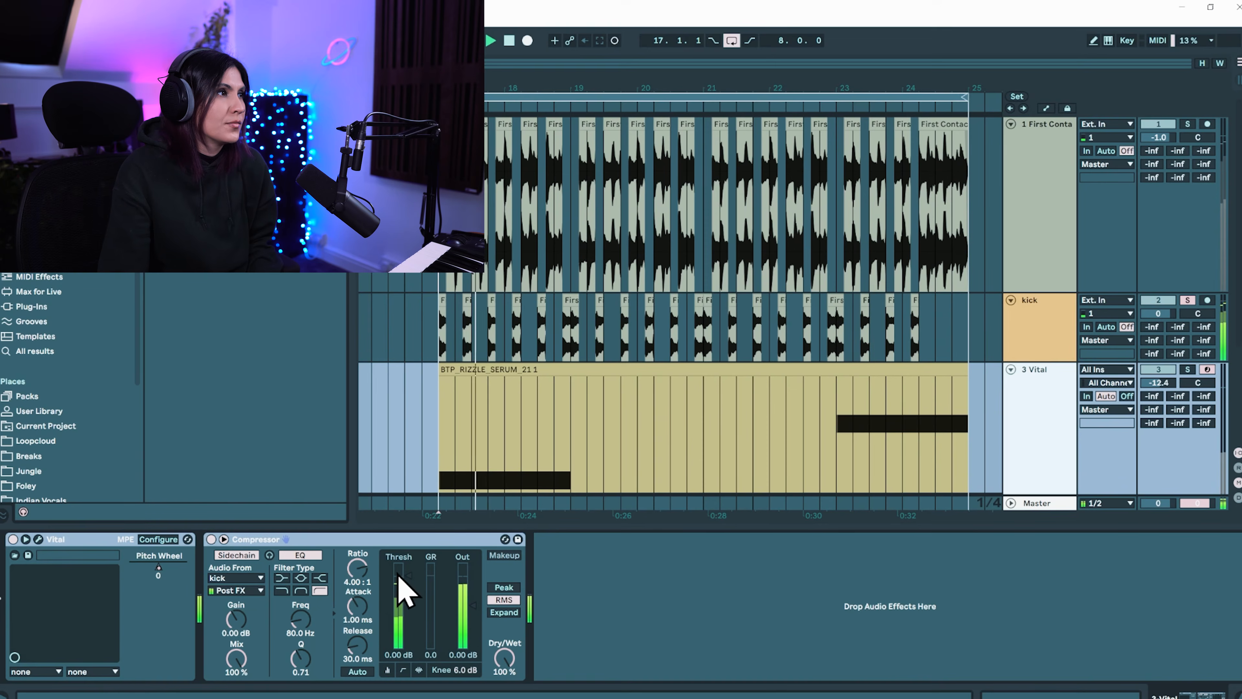
Solo the Vital track alongside the kick and lower the sidechain Compressor's threshold to -36.5 dB during playback
left_click_drag(401, 590, 401, 601)
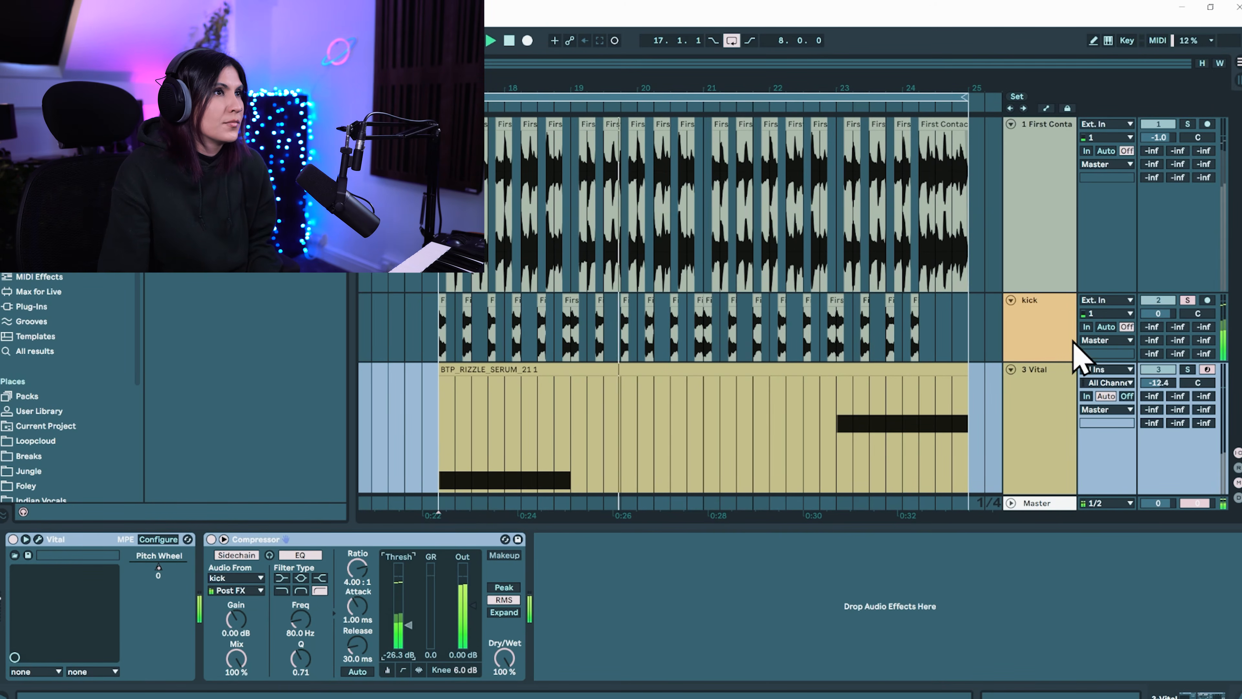
left_click(1188, 369, "ctrl")
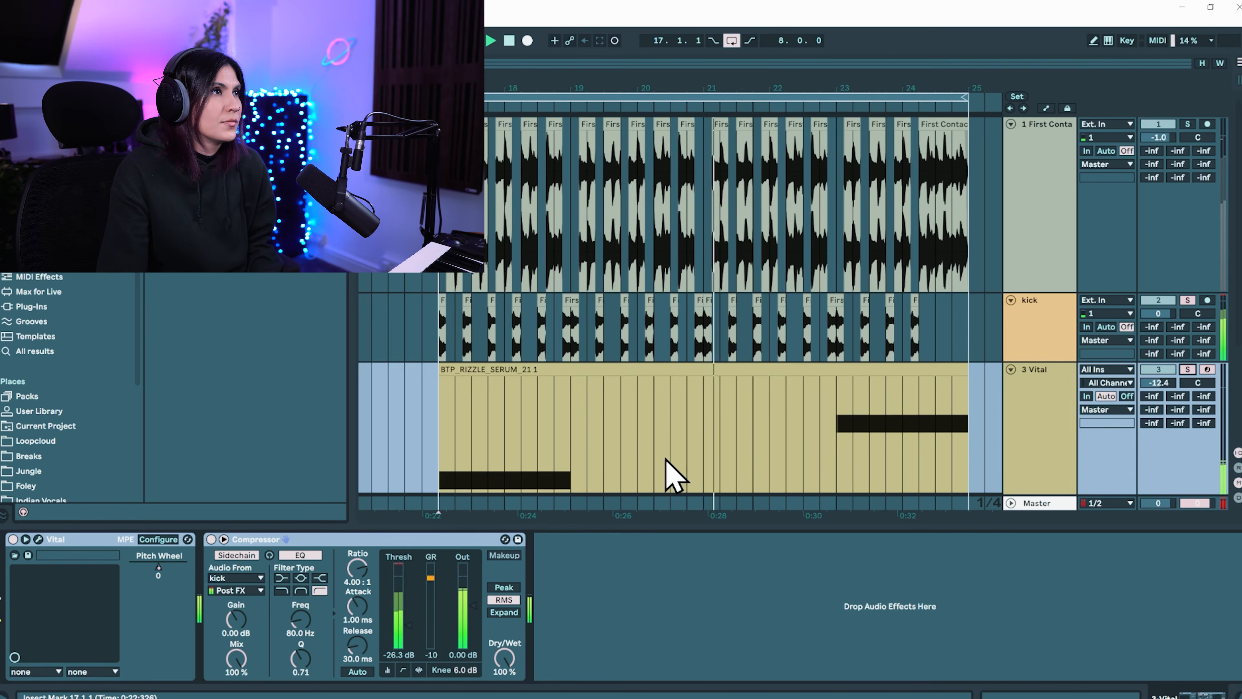
scroll(675, 475, "down", 3)
left_click_drag(407, 633, 408, 642)
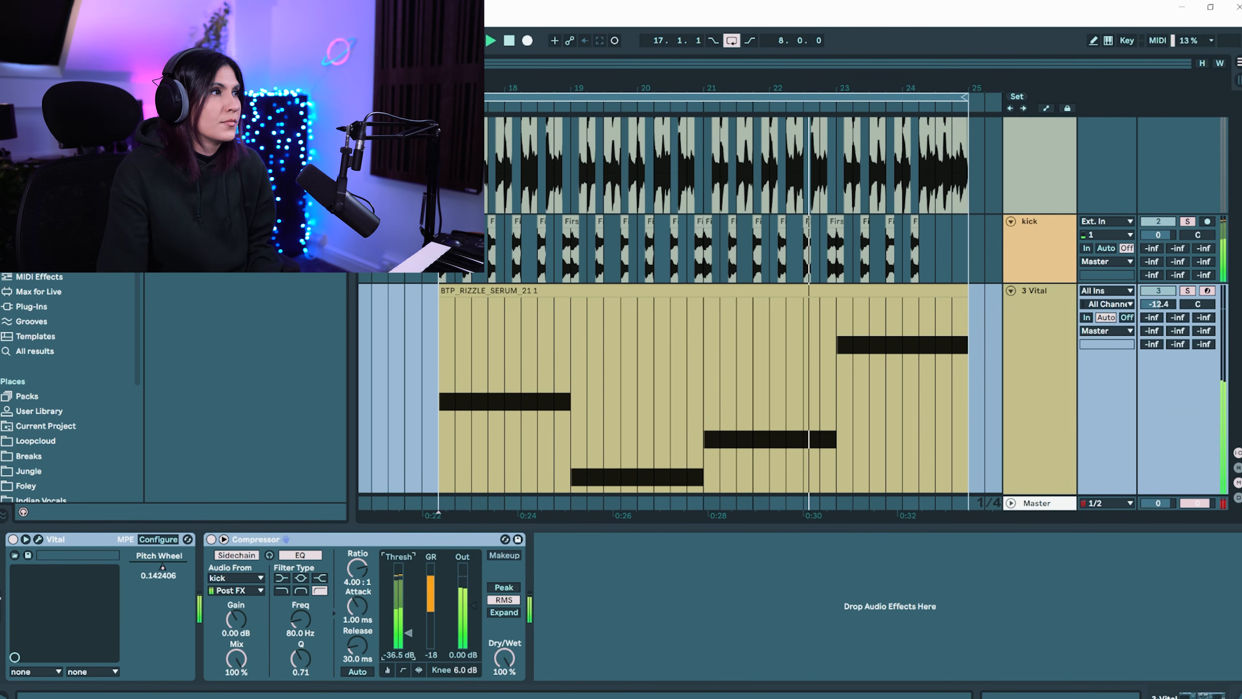
Set the sidechain Compressor's attack to 0.01 ms and release to 15.5 ms, and raise the threshold slightly above -30 dB
left_click_drag(357, 607, 357, 617)
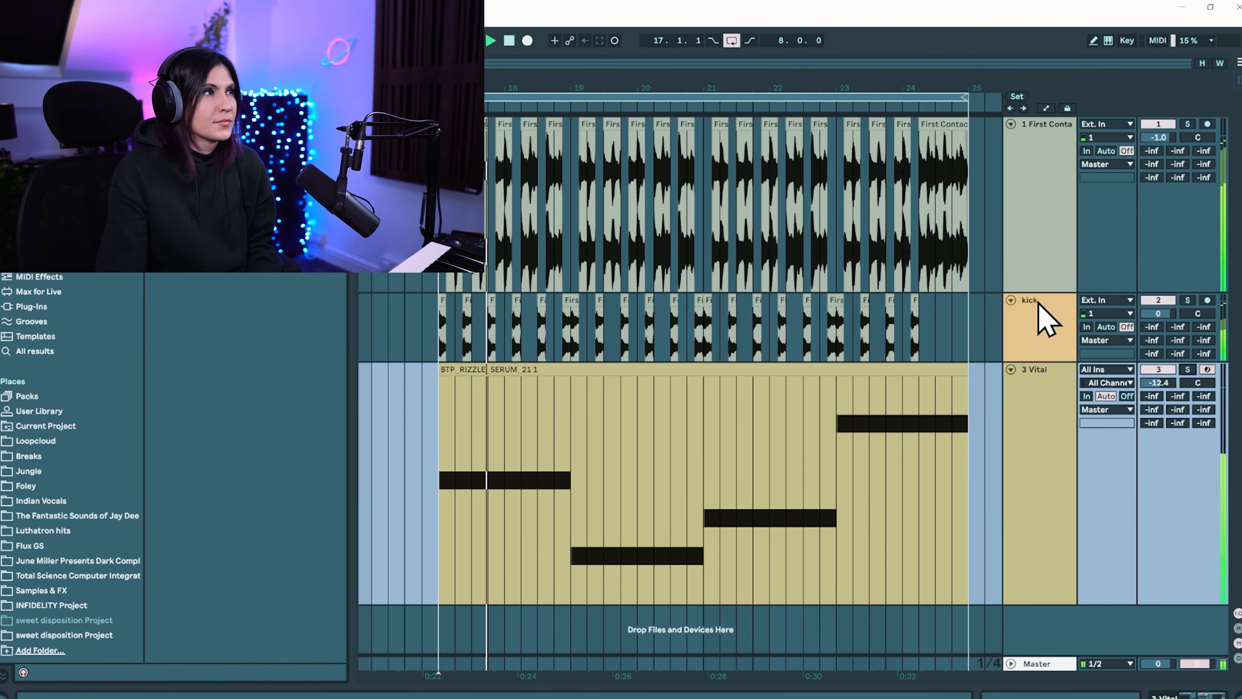
double_click(1055, 454)
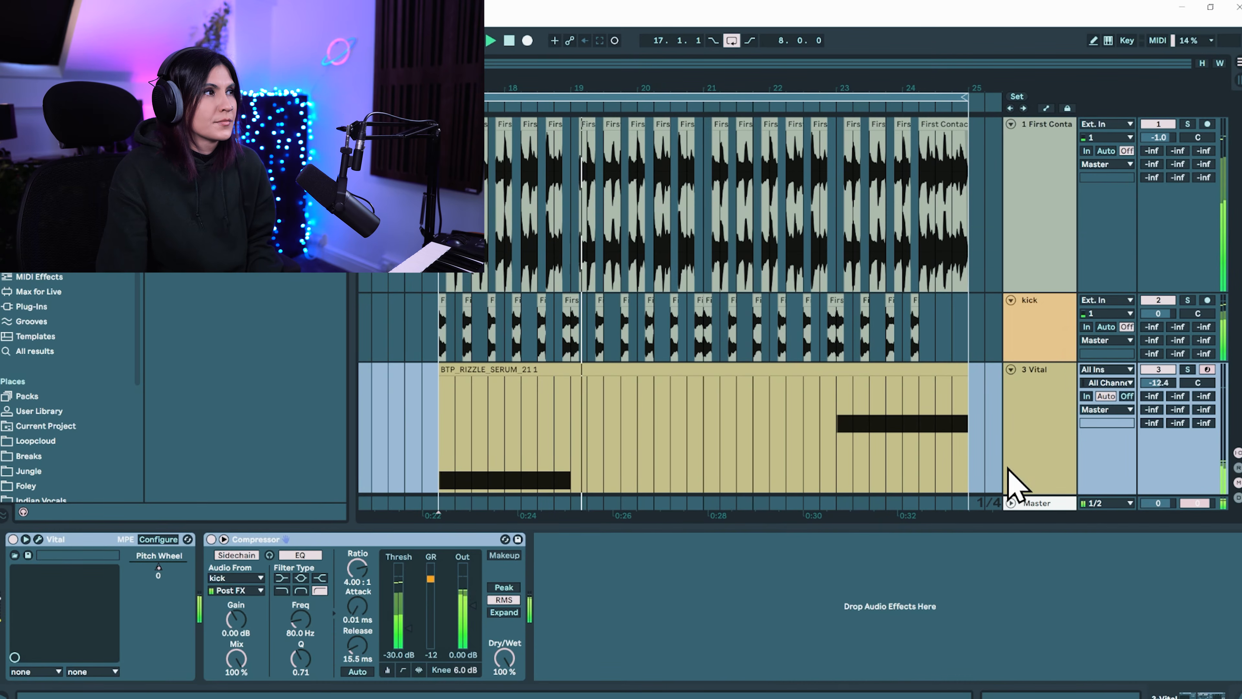
left_click_drag(409, 624, 410, 617)
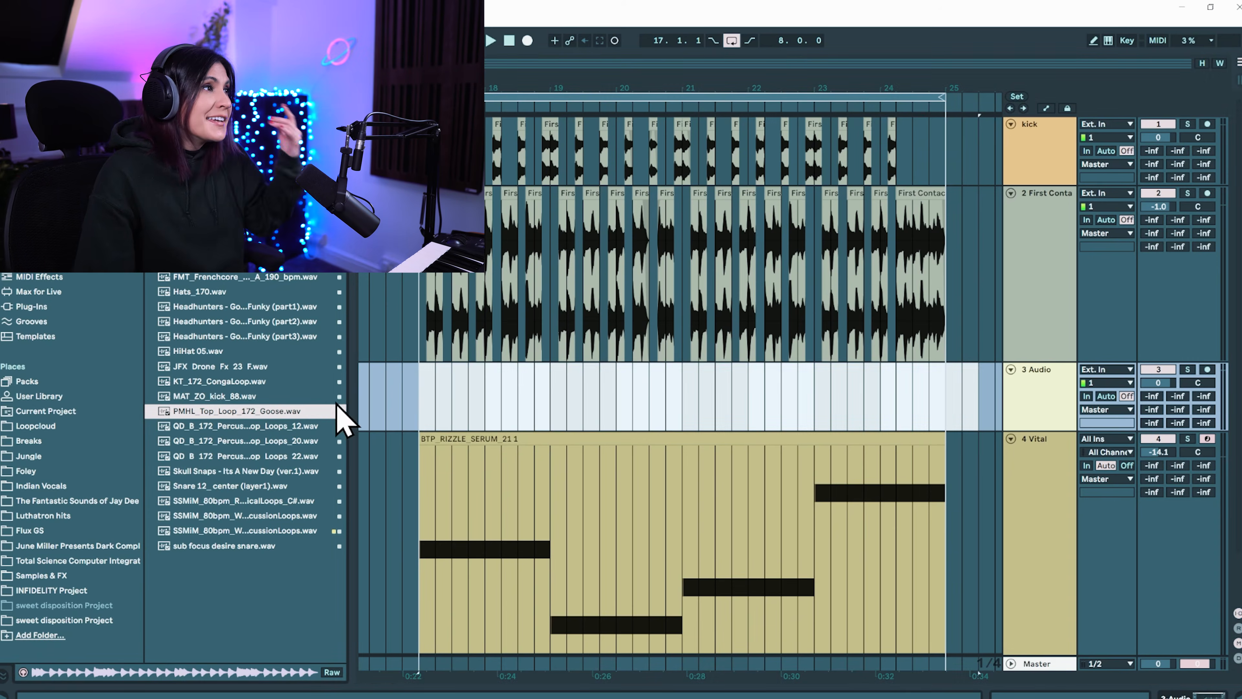
Place PMHL_Top_Loop_172_Goose.wav on the empty audio track at bar 17, duplicate it to fill eight bars, and set the track volume to -7.0 dB
left_click_drag(338, 406, 482, 398)
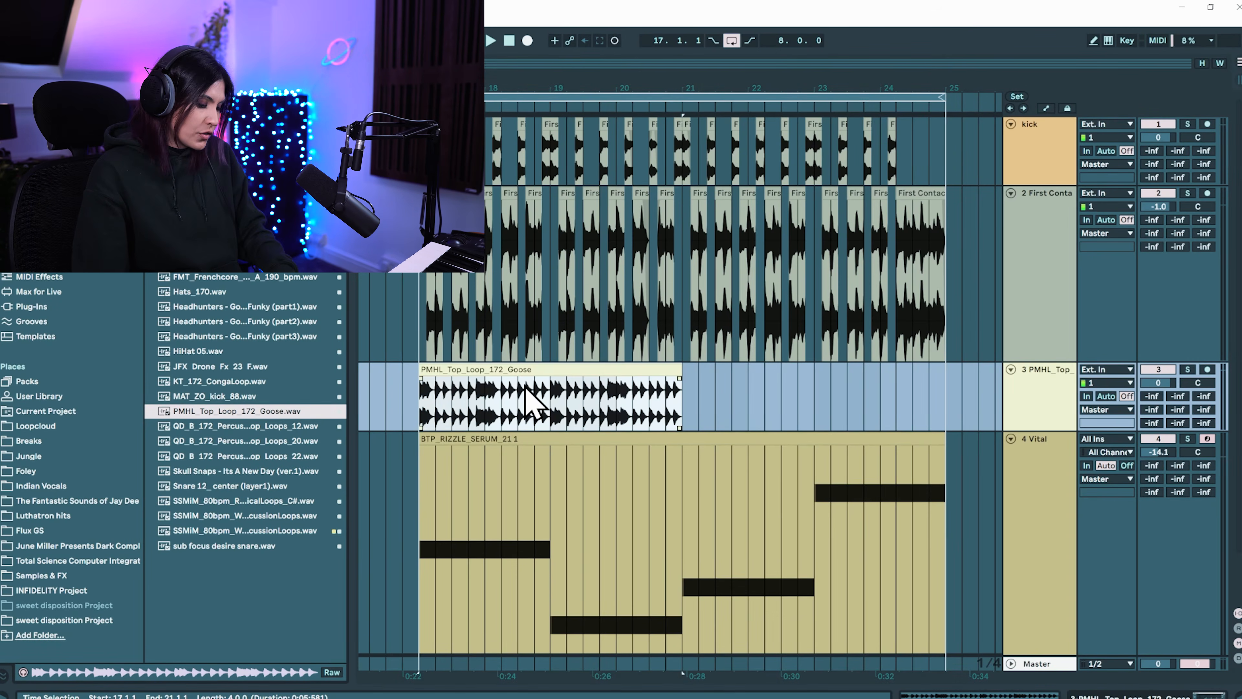
key("ctrl+d")
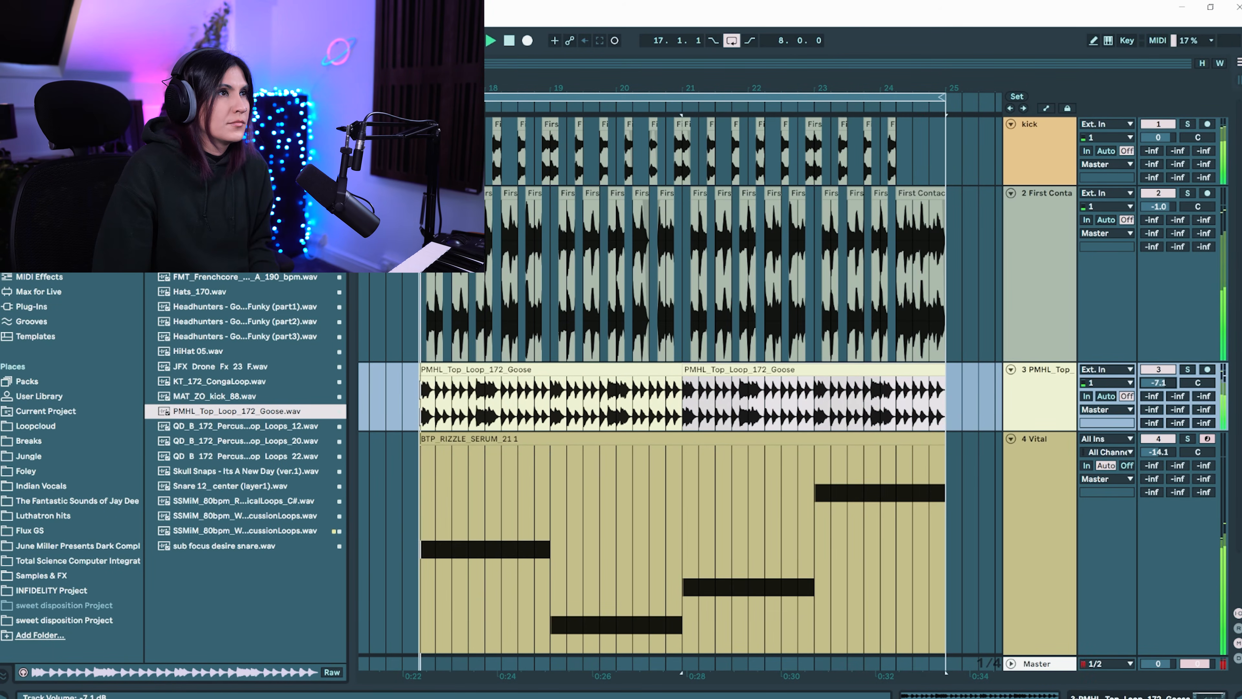
left_click_drag(1158, 383, 1158, 386)
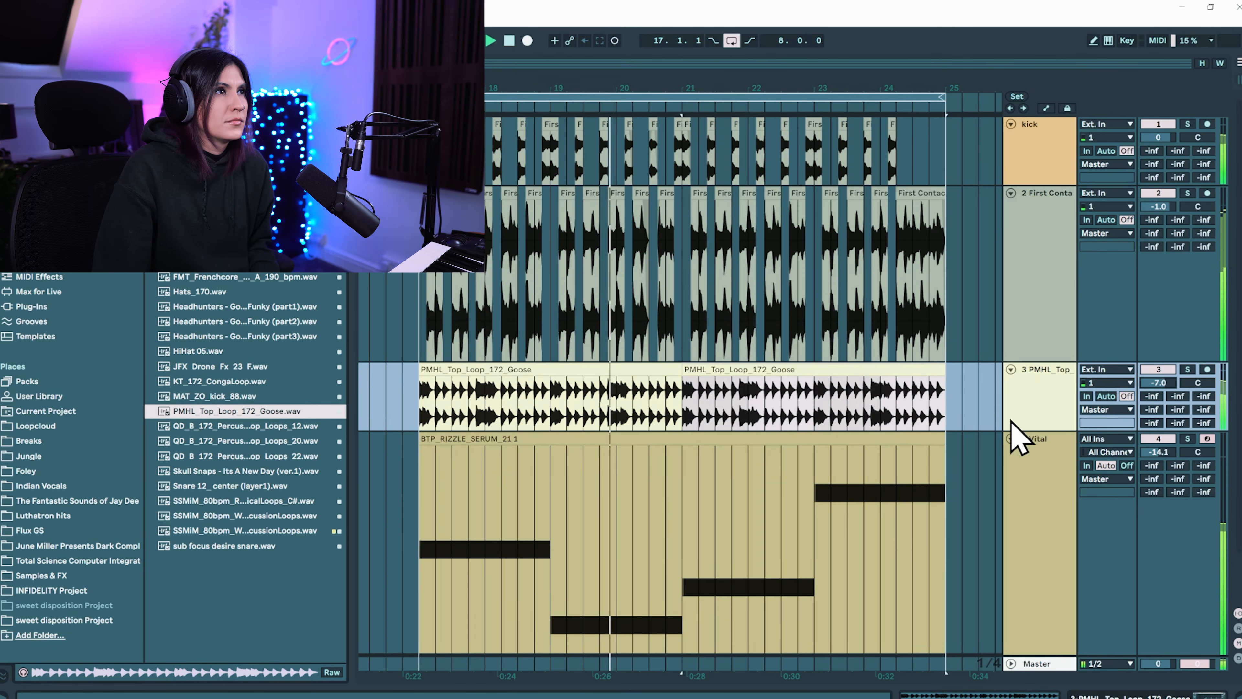
Group the kick, Amen and top loop tracks and name the group drums
left_click(1042, 156)
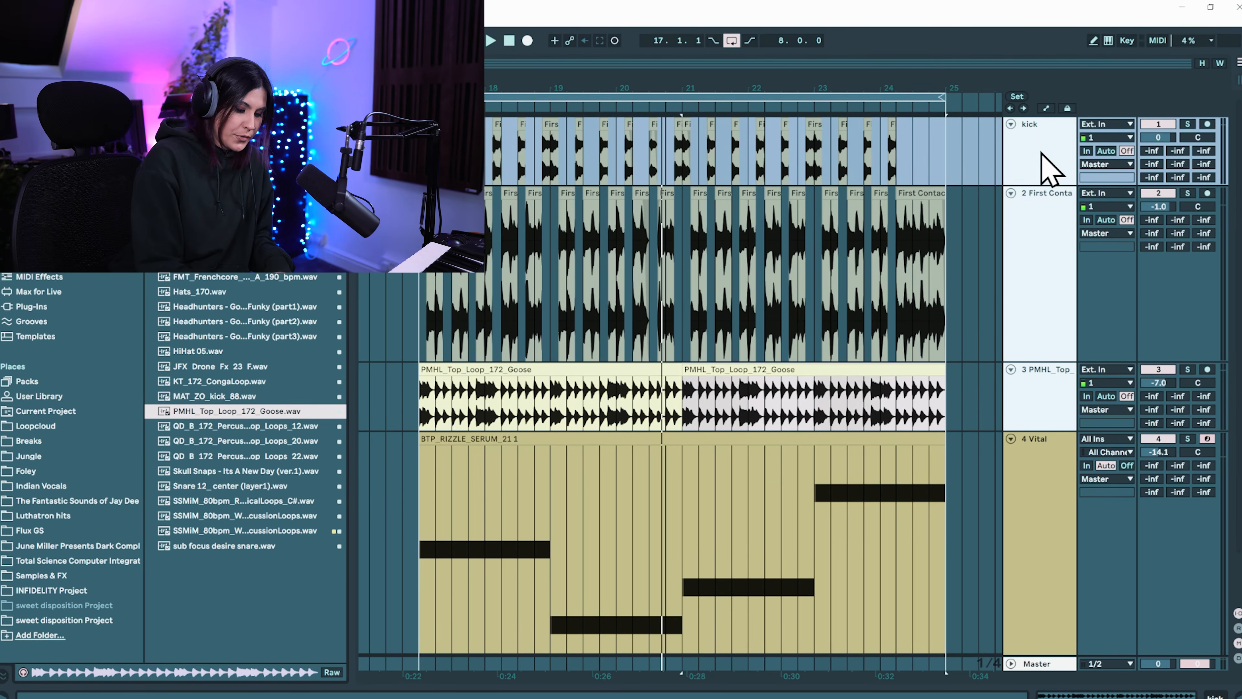
key("ctrl+g")
left_click(1042, 152)
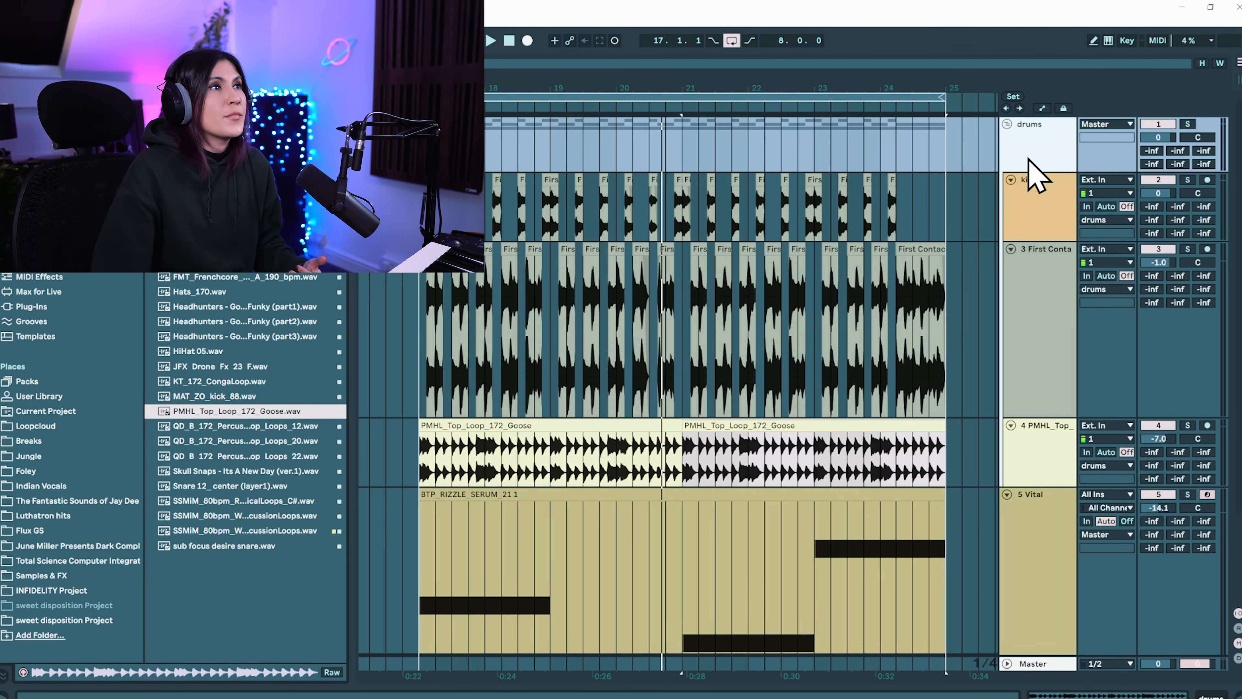
Add an EQ Eight to the drums group with a low cut at 25.0 Hz on band 1
double_click(1030, 159)
left_click(31, 100)
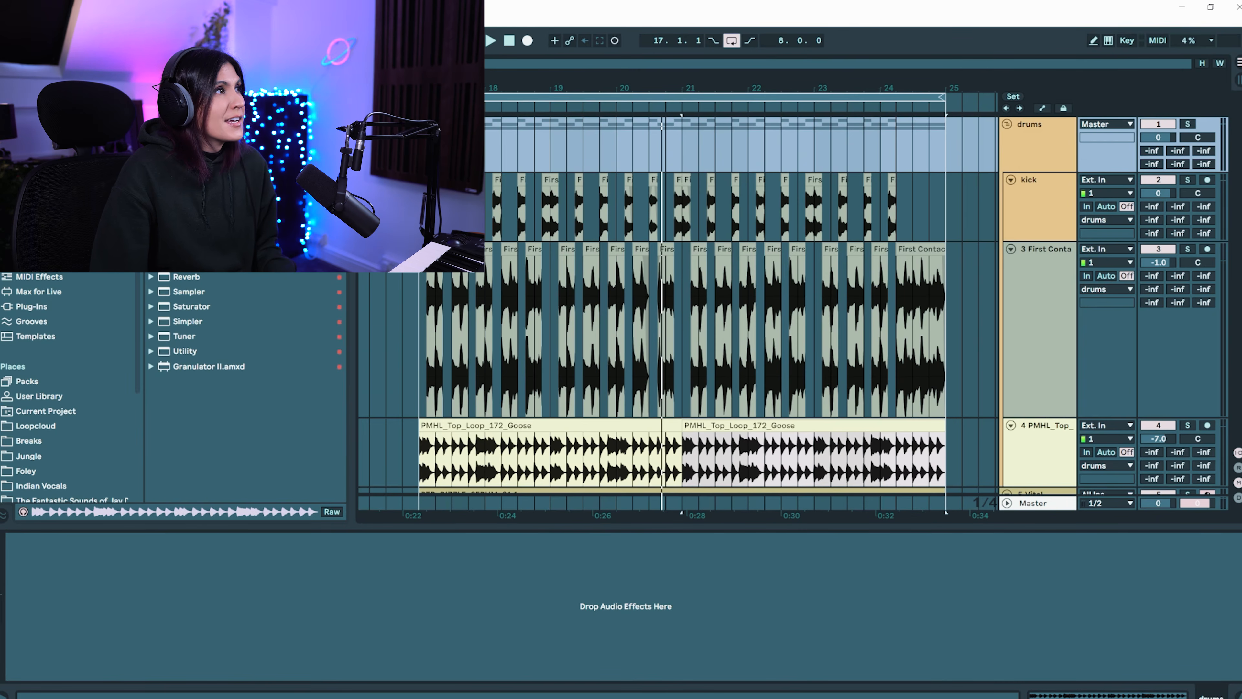
left_click_drag(246, 655, 296, 629)
left_click(59, 673)
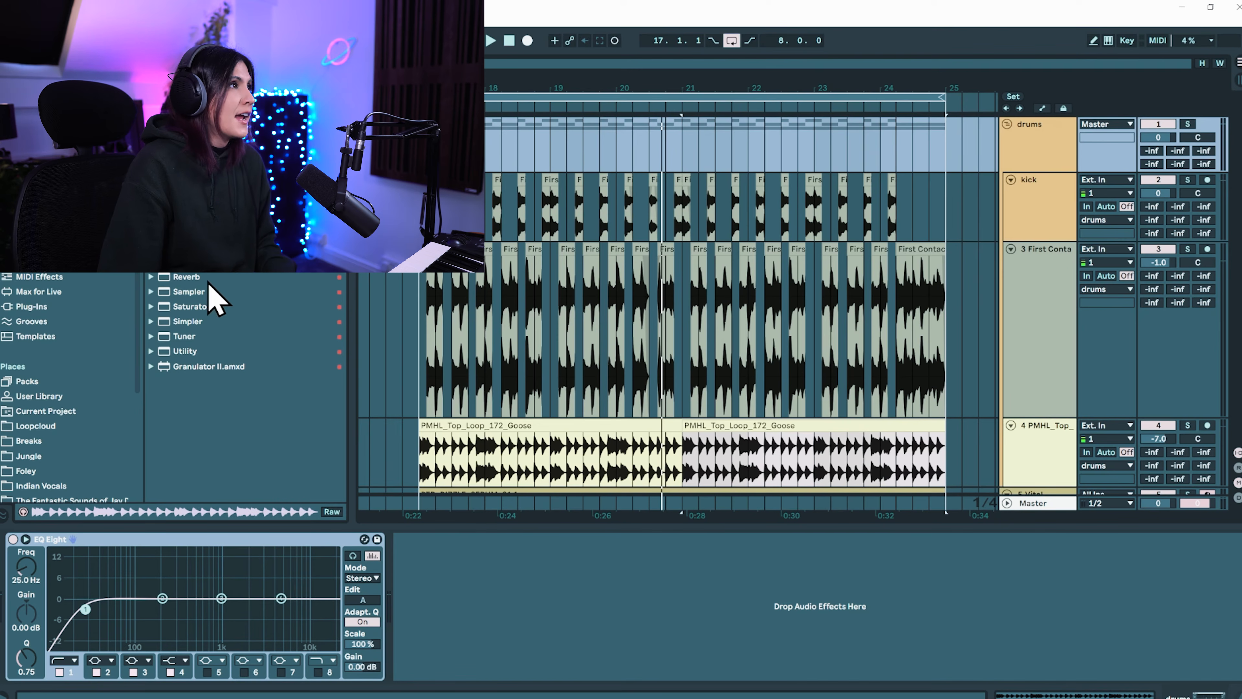
Add a Glue Compressor after the drums group's EQ Eight, set its threshold to -6.98 dB, and play the loop
left_click_drag(205, 157, 636, 610)
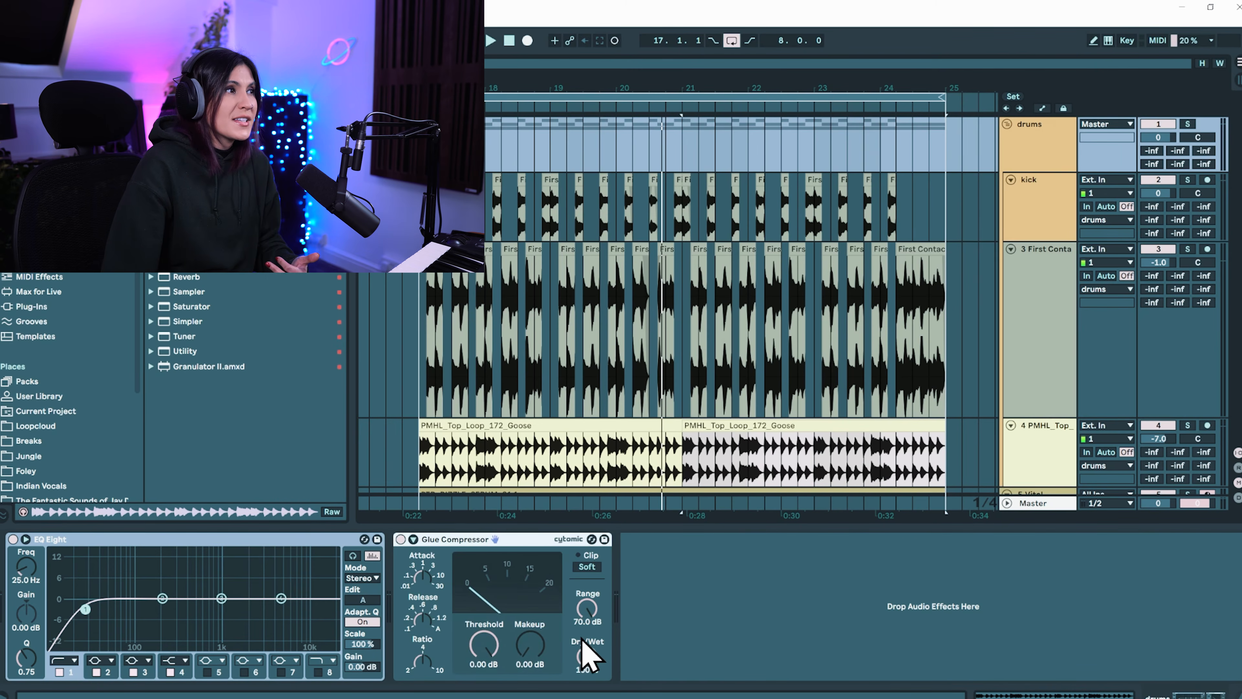
left_click_drag(493, 639, 493, 648)
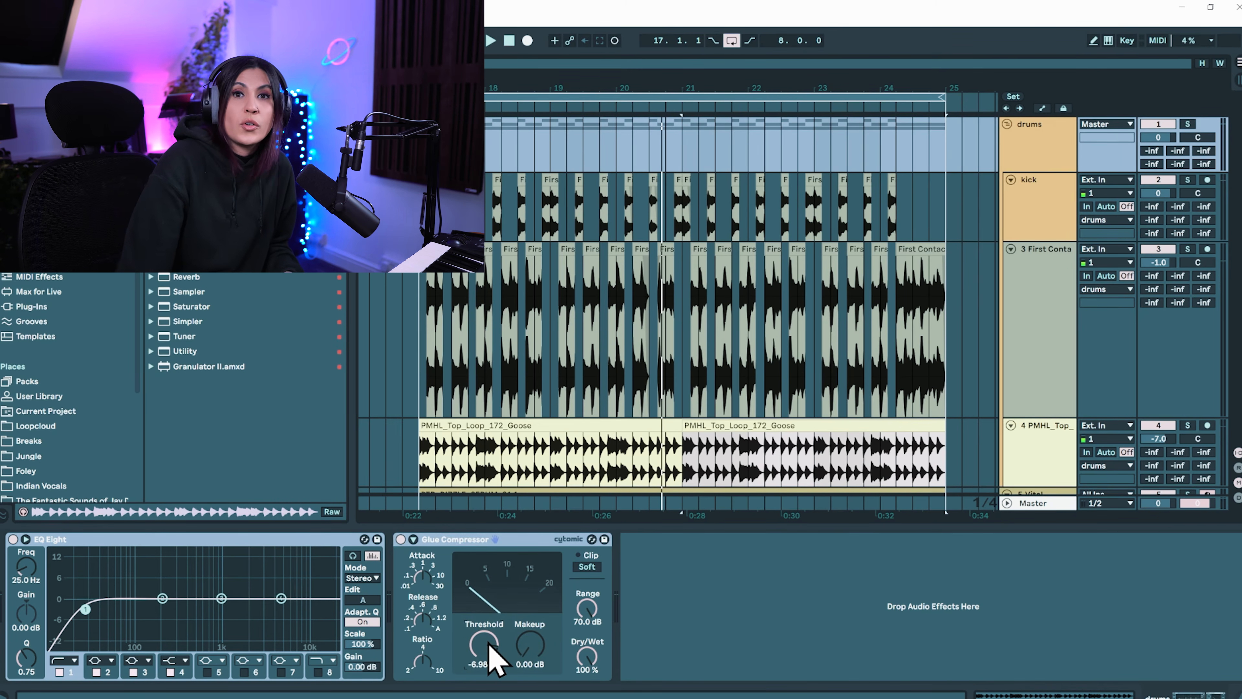
key("space")
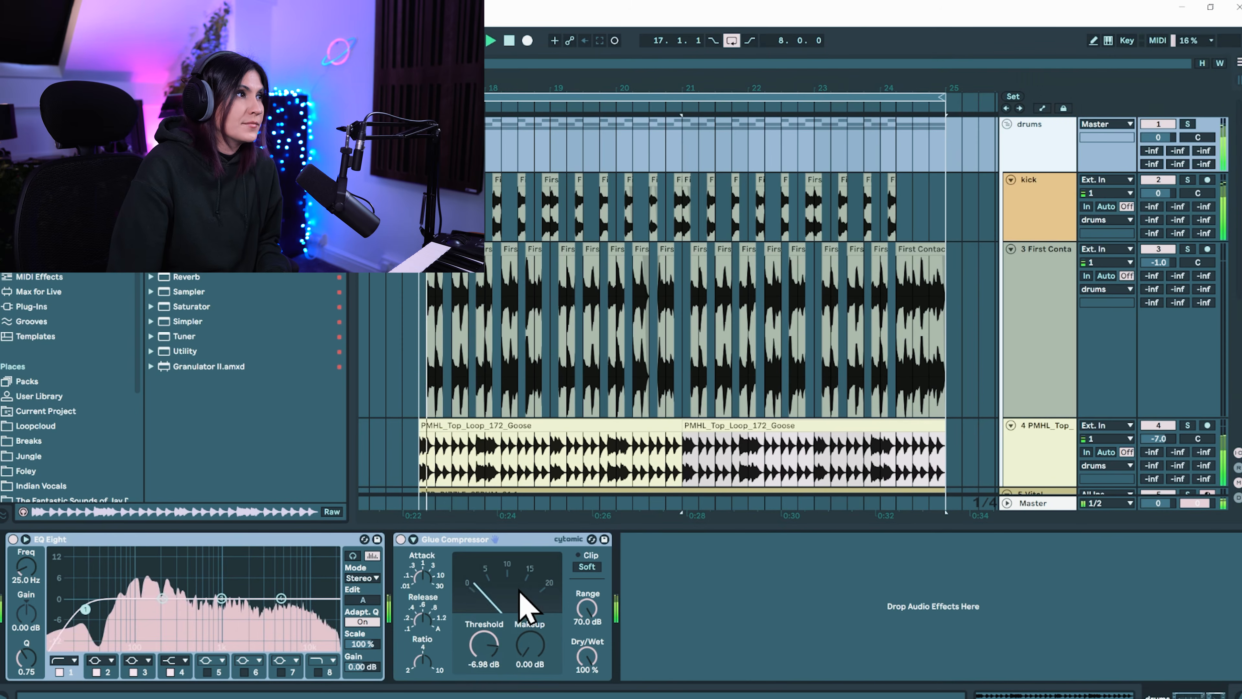
Fine-tune the Glue Compressor by ear, reducing the range, lengthening the attack, shortening the release and readjusting the threshold
left_click_drag(480, 654, 479, 666)
left_click_drag(589, 610, 589, 643)
left_click_drag(421, 578, 422, 565)
left_click_drag(425, 619, 426, 675)
left_click_drag(484, 645, 484, 633)
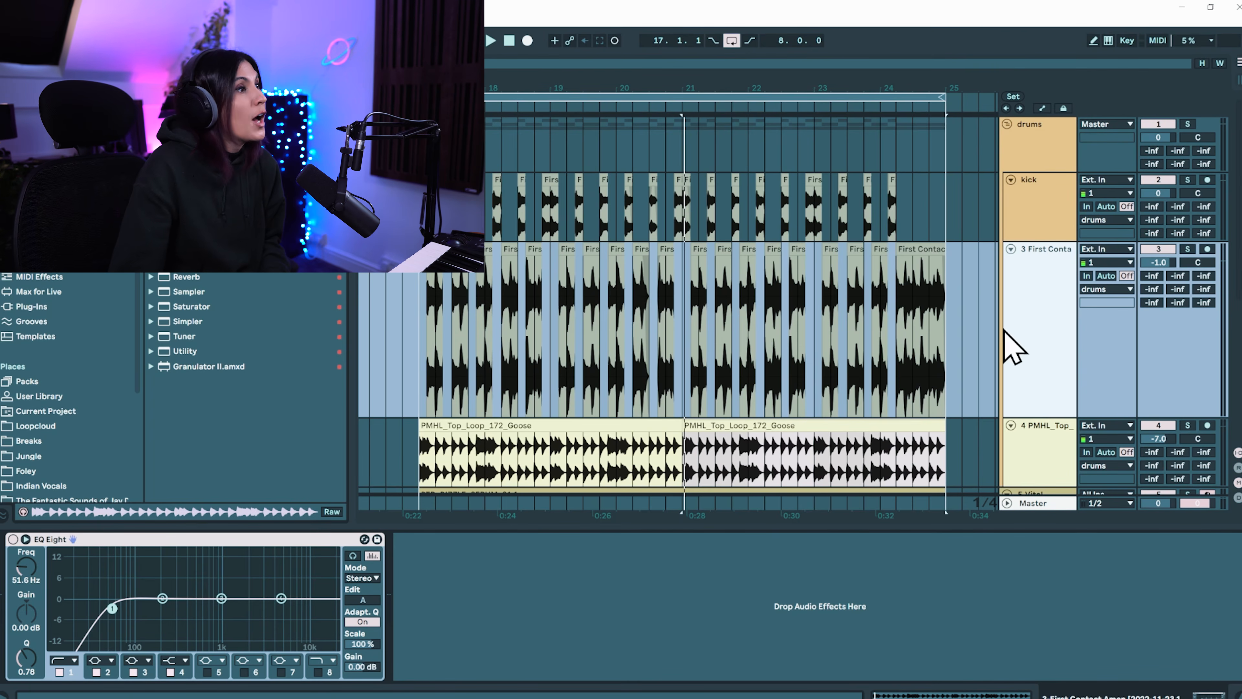
Shape a high-shelf cut of about -6 dB at 2.50 kHz on band 4 of the Amen track's EQ Eight
left_click_drag(420, 311, 947, 325)
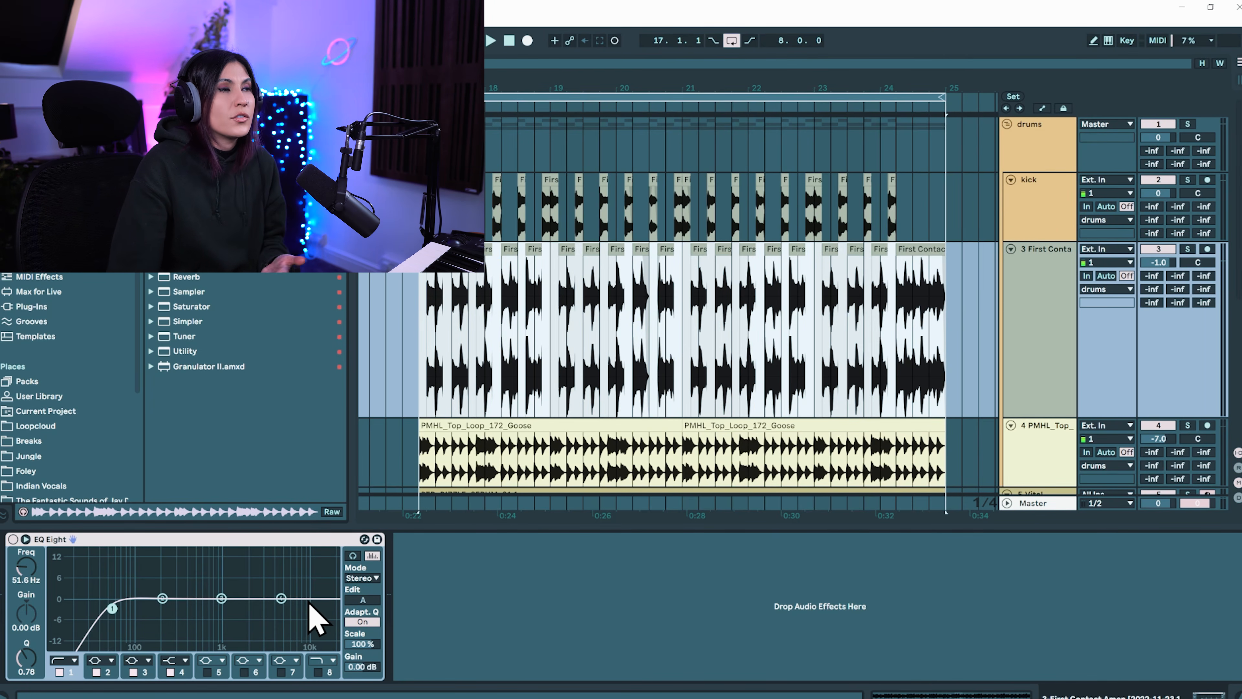
left_click_drag(408, 463, 807, 454)
left_click(1034, 315)
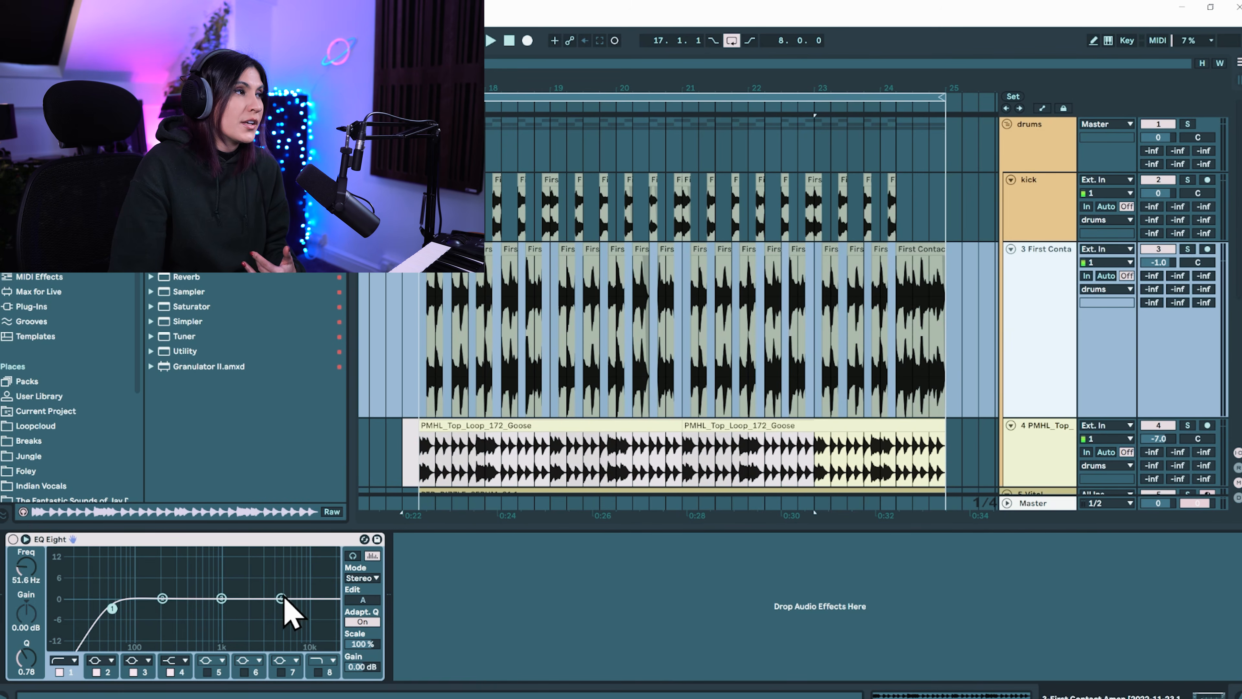
left_click_drag(282, 598, 244, 626)
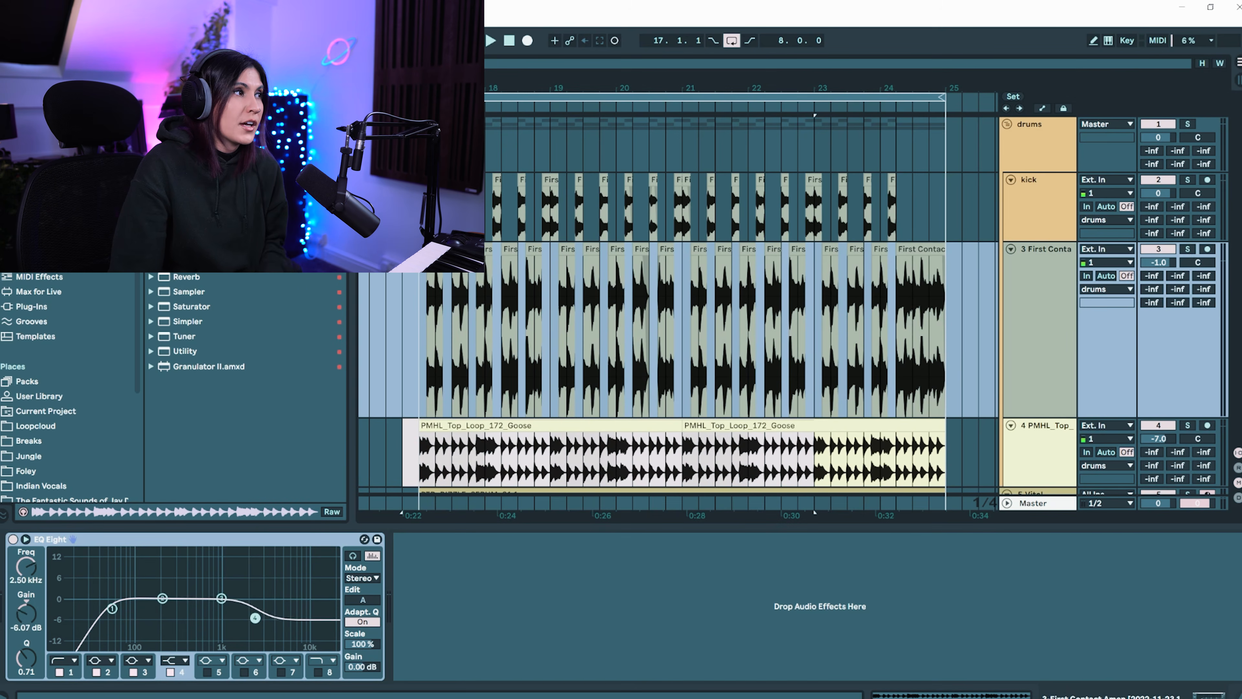